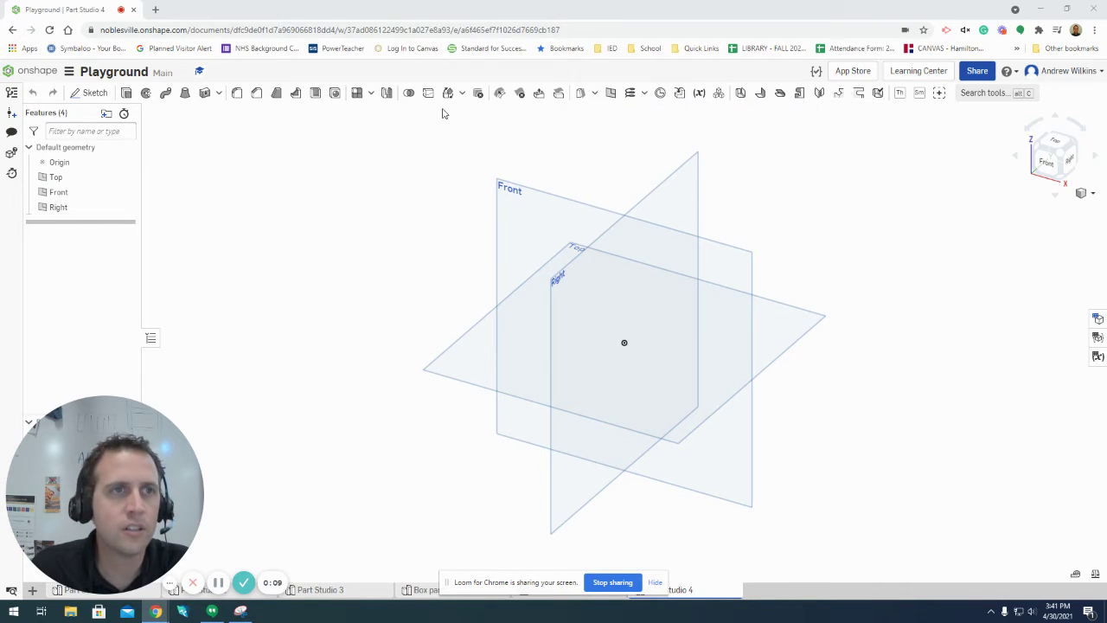
- Create a Variable feature named width with a length value of 6 in
{"action": "left_click", "coordinate": [698, 94]}
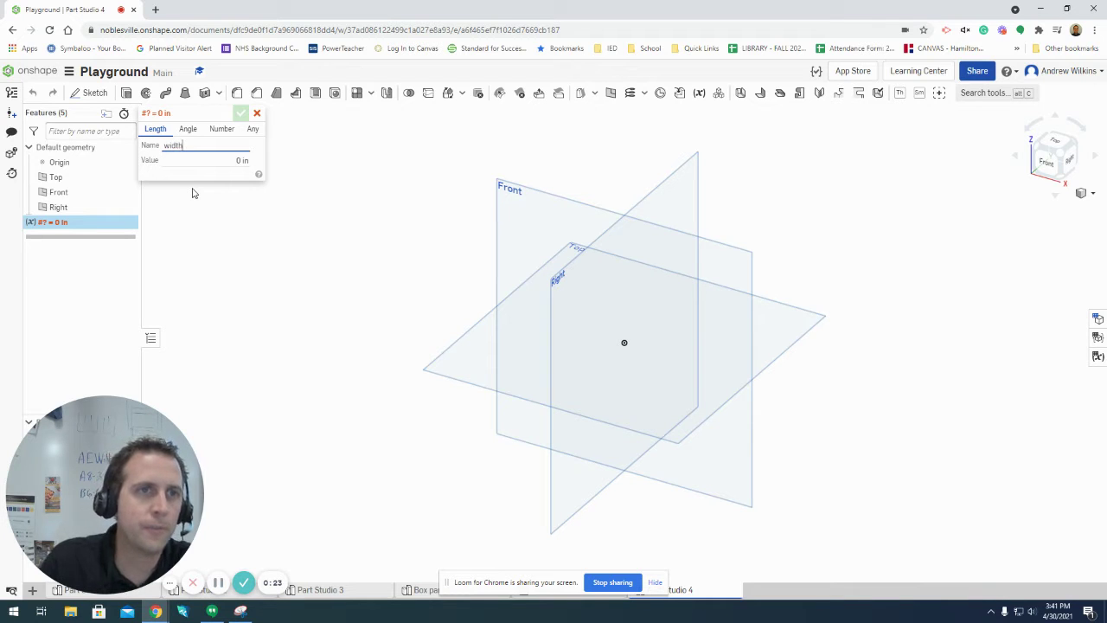
{"action": "left_click", "coordinate": [185, 161]}
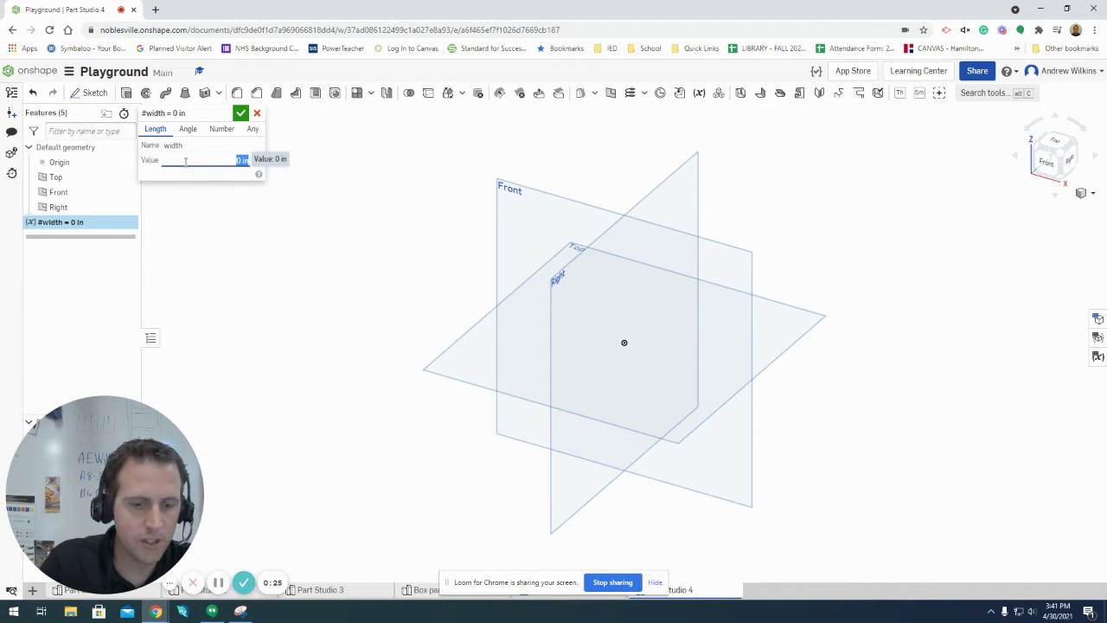
{"action": "type", "text": "6"}
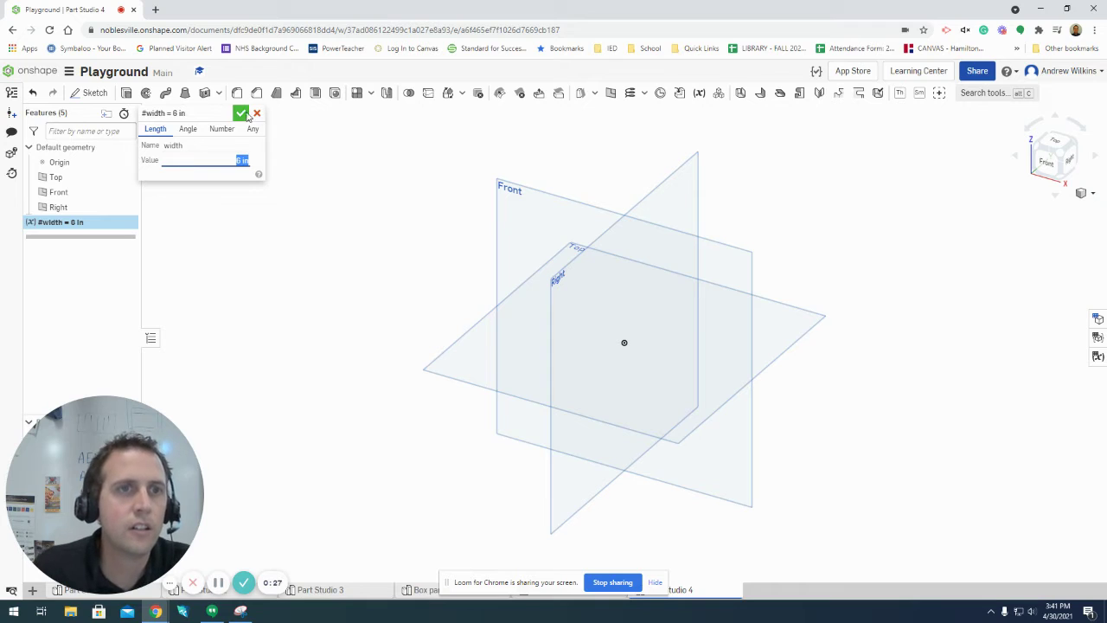
{"action": "left_click", "coordinate": [242, 113]}
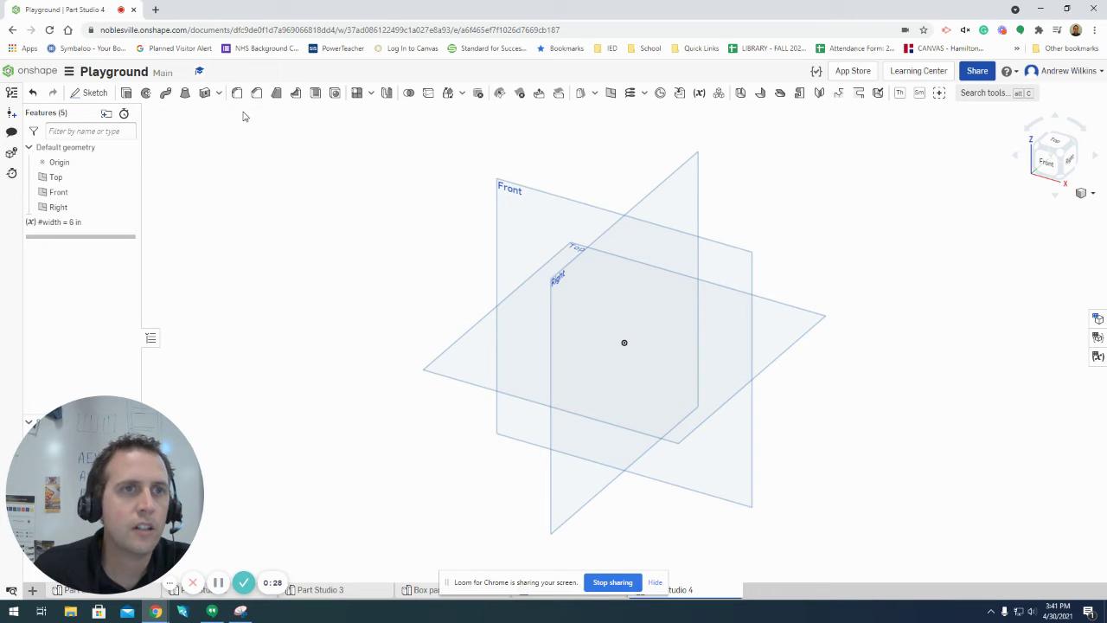
- Add a variable named height with a value of 4 in
{"action": "left_click", "coordinate": [699, 93]}
{"action": "type", "text": "height"}
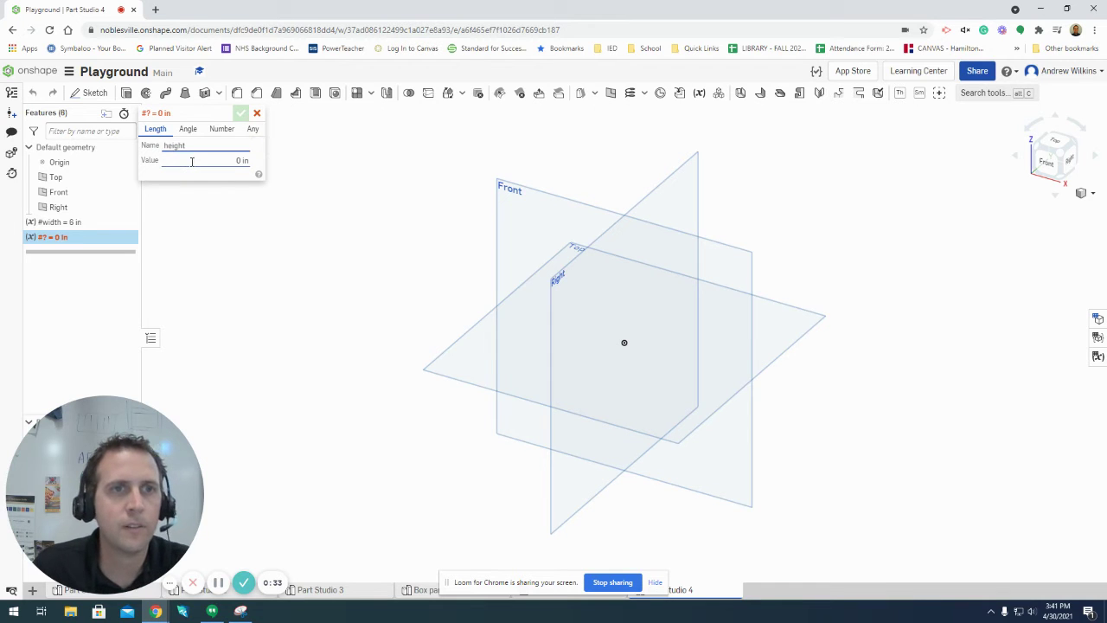
{"action": "left_click", "coordinate": [192, 161]}
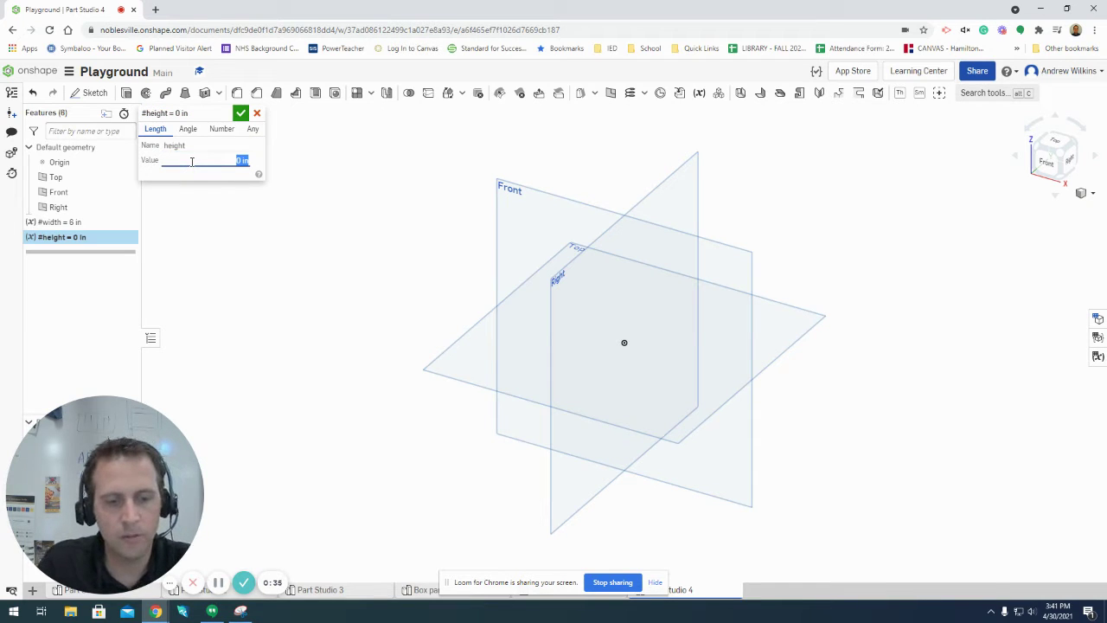
{"action": "type", "text": "4"}
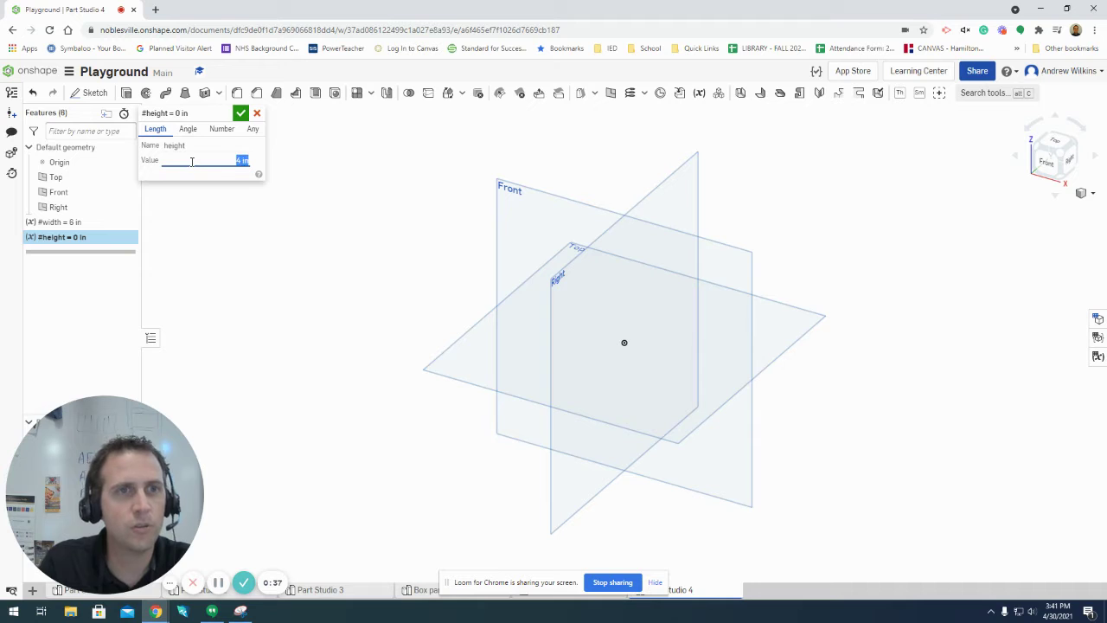
{"action": "left_click", "coordinate": [240, 113]}
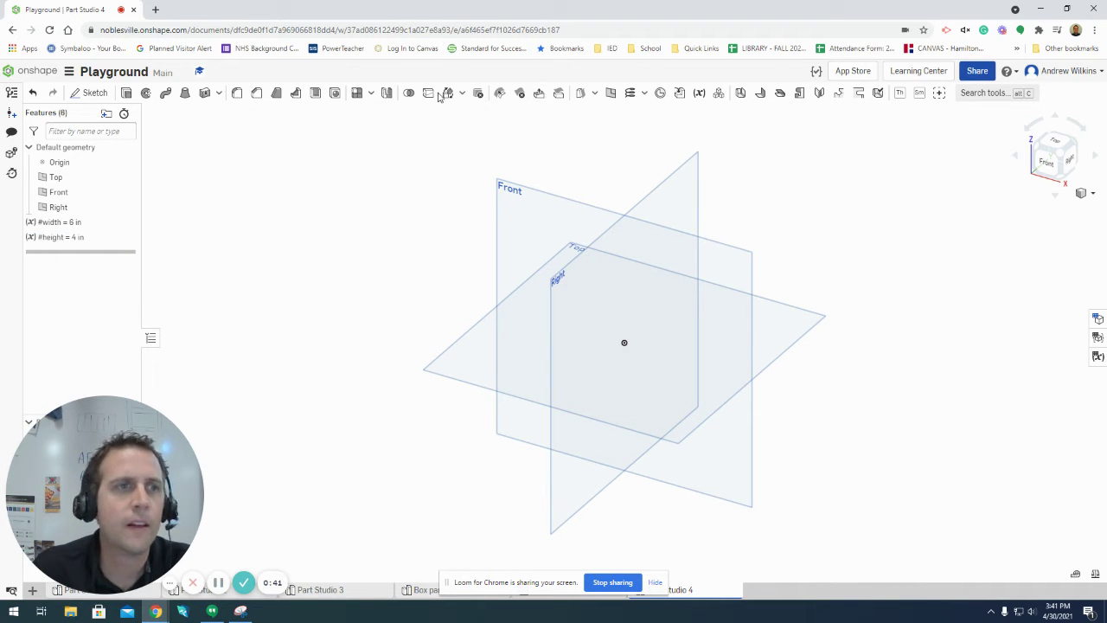
- Define the depth variable as 1/2*#width so it evaluates to 3 in
{"action": "left_click", "coordinate": [700, 94]}
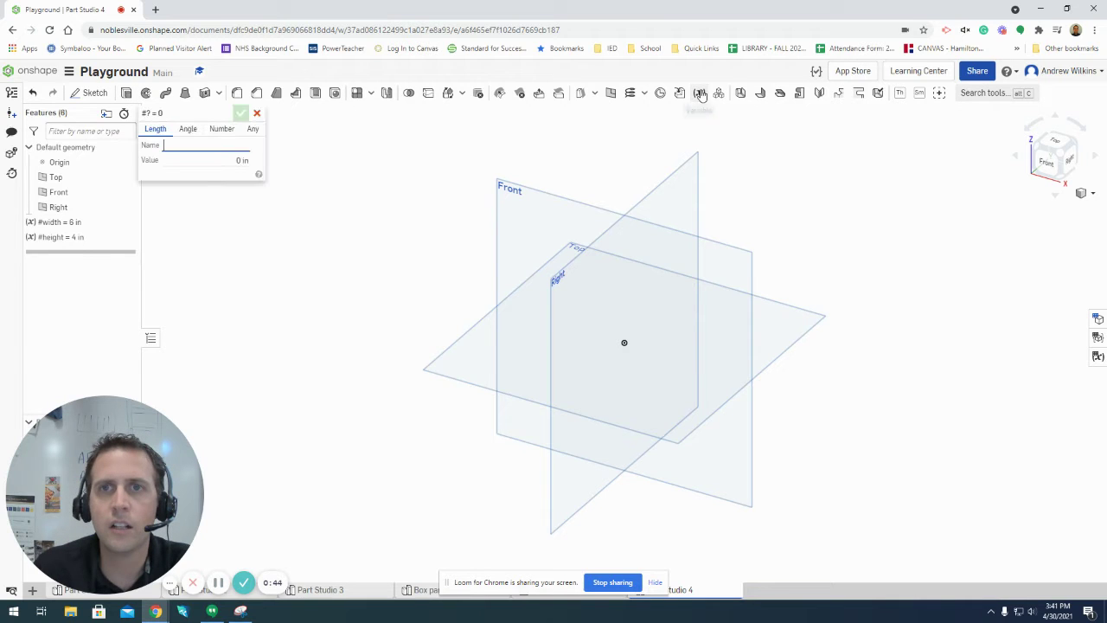
{"action": "left_click", "coordinate": [236, 157]}
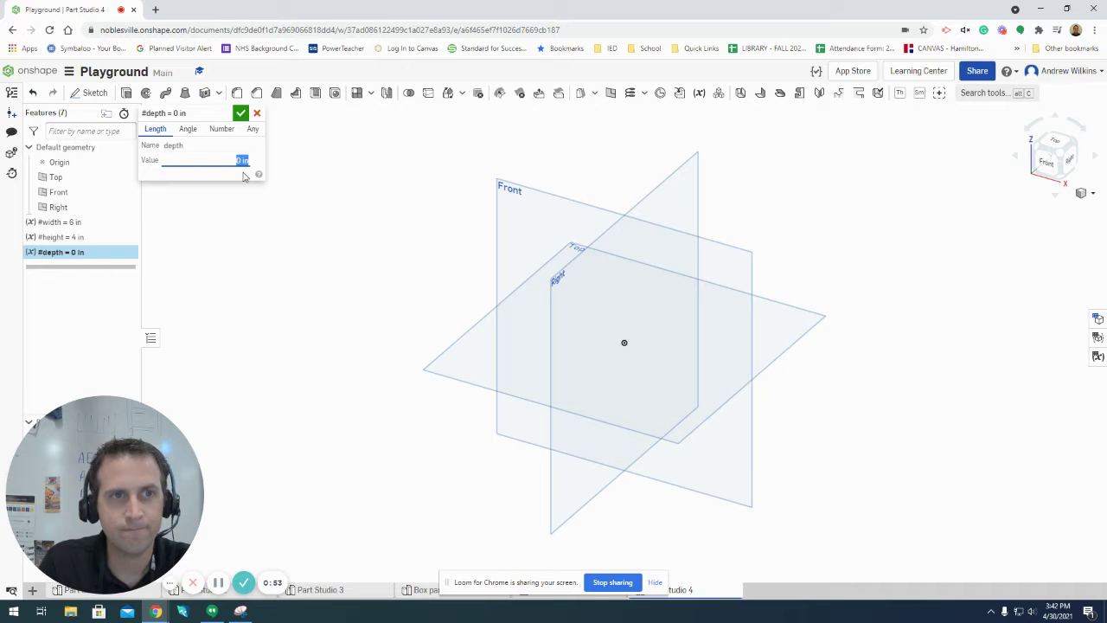
{"action": "type", "text": "1/2"}
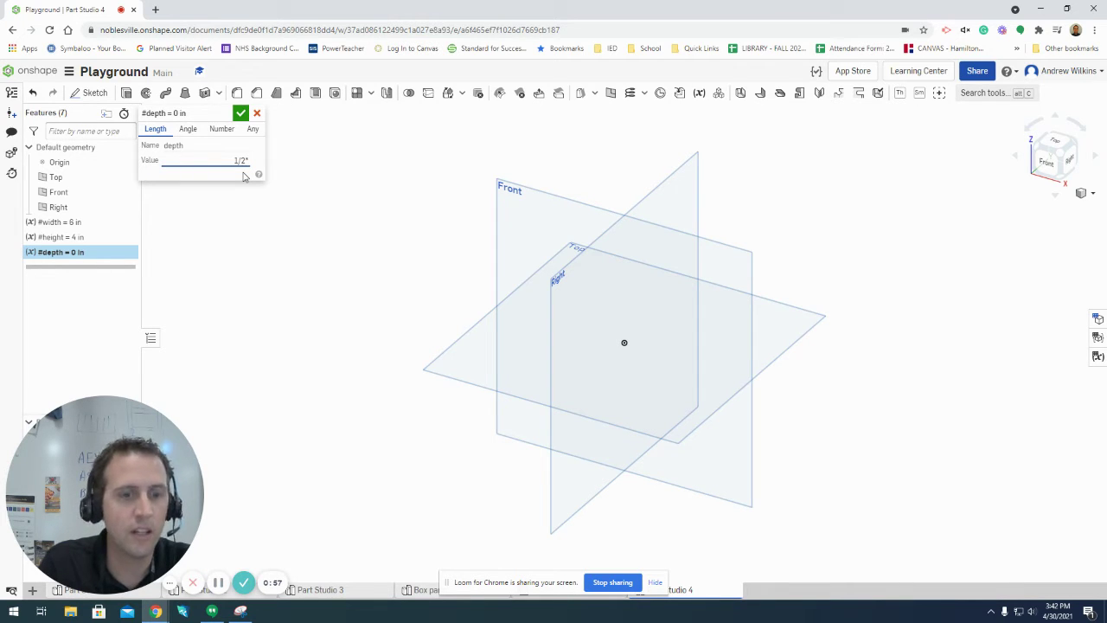
{"action": "type", "text": "*w"}
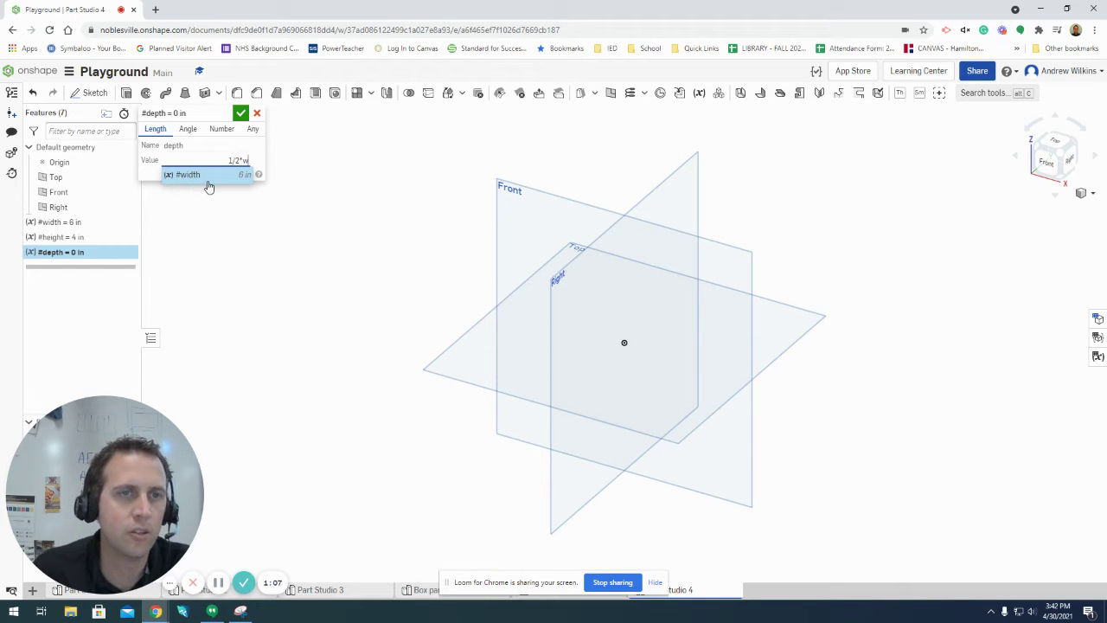
{"action": "left_click", "coordinate": [208, 185]}
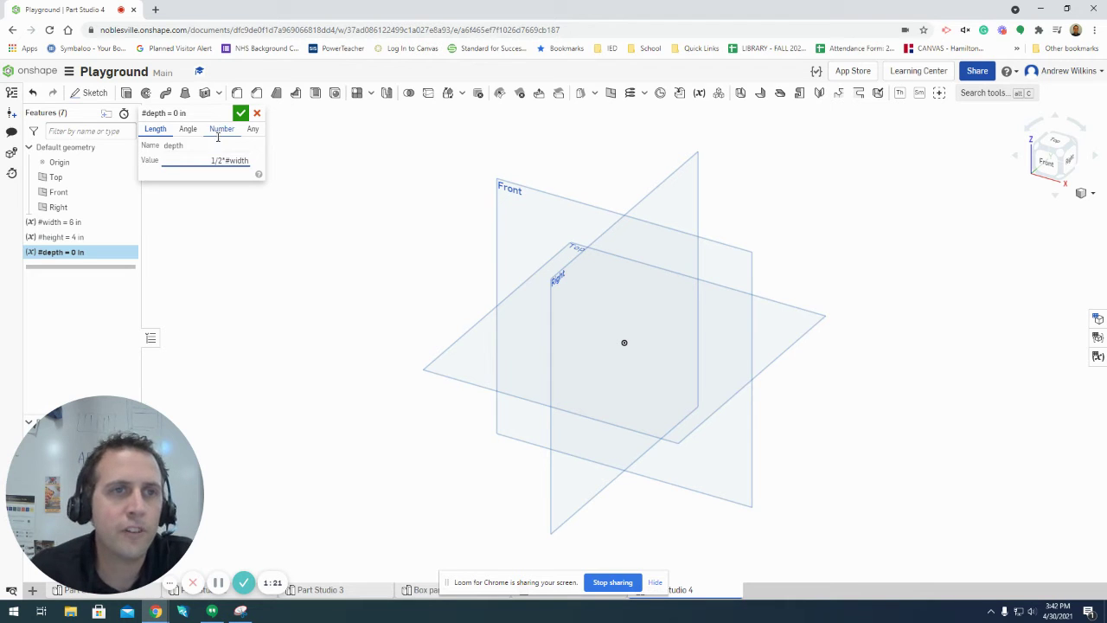
{"action": "key", "text": "Return"}
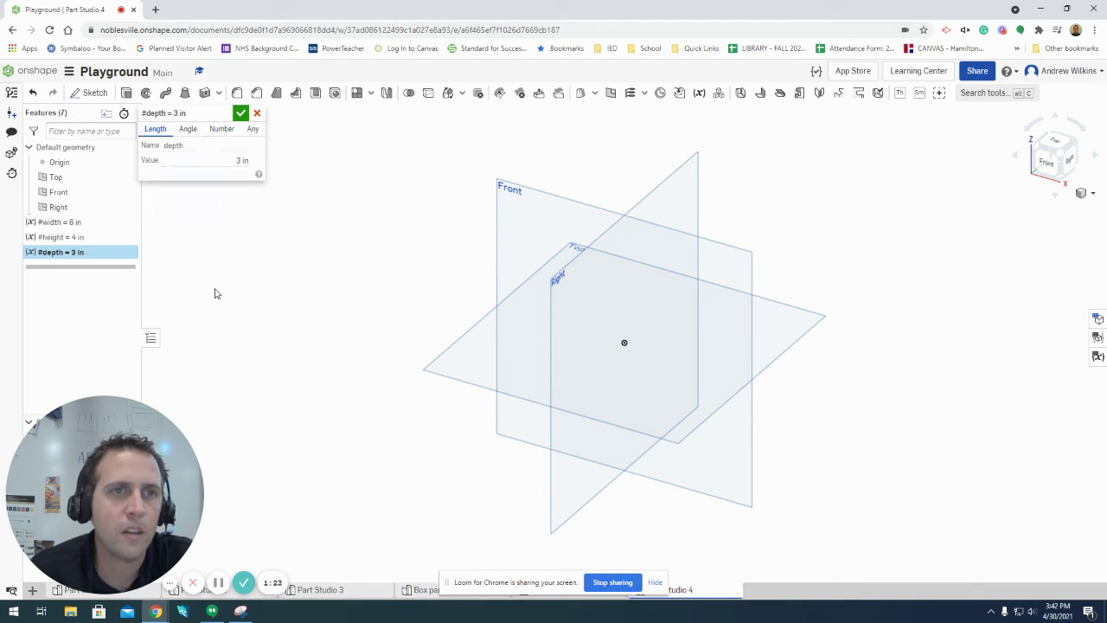
- Inspect the depth formula, then change width to 8 in
{"action": "left_click", "coordinate": [237, 160]}
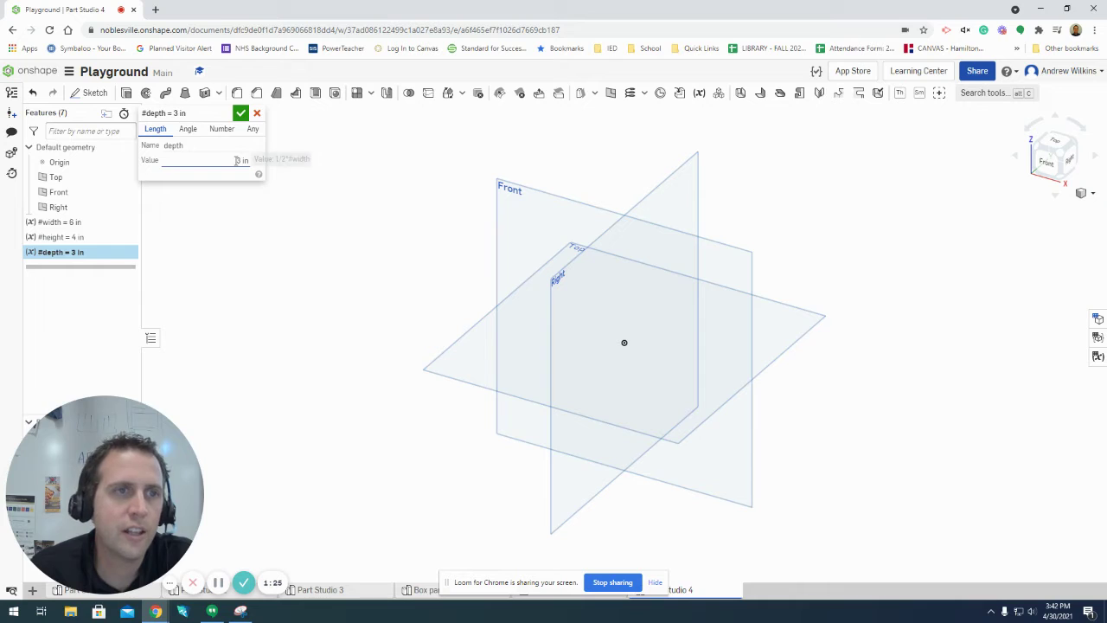
{"action": "double_click", "coordinate": [67, 224]}
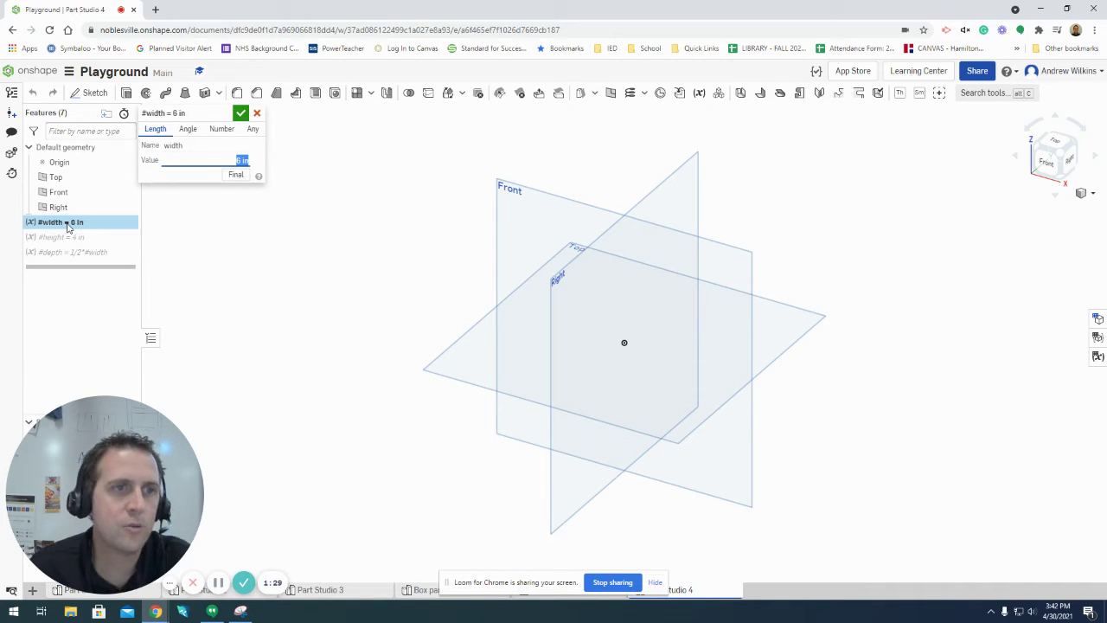
{"action": "type", "text": "8"}
{"action": "key", "text": "Return"}
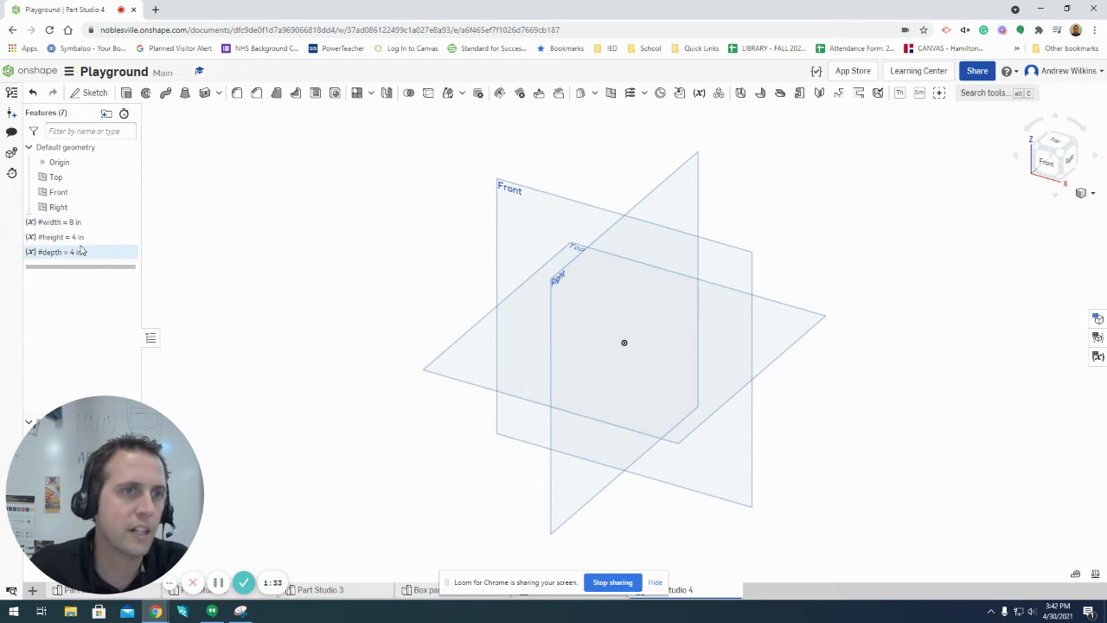
- Change width to 12 in, then restore it to 6 in
{"action": "double_click", "coordinate": [69, 223]}
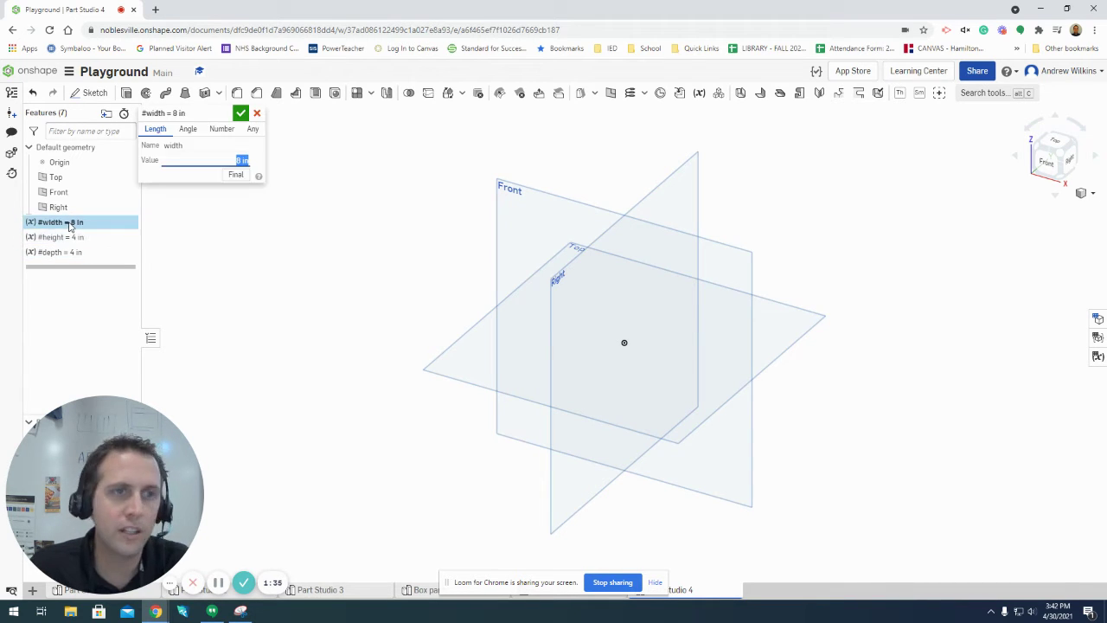
{"action": "type", "text": "12"}
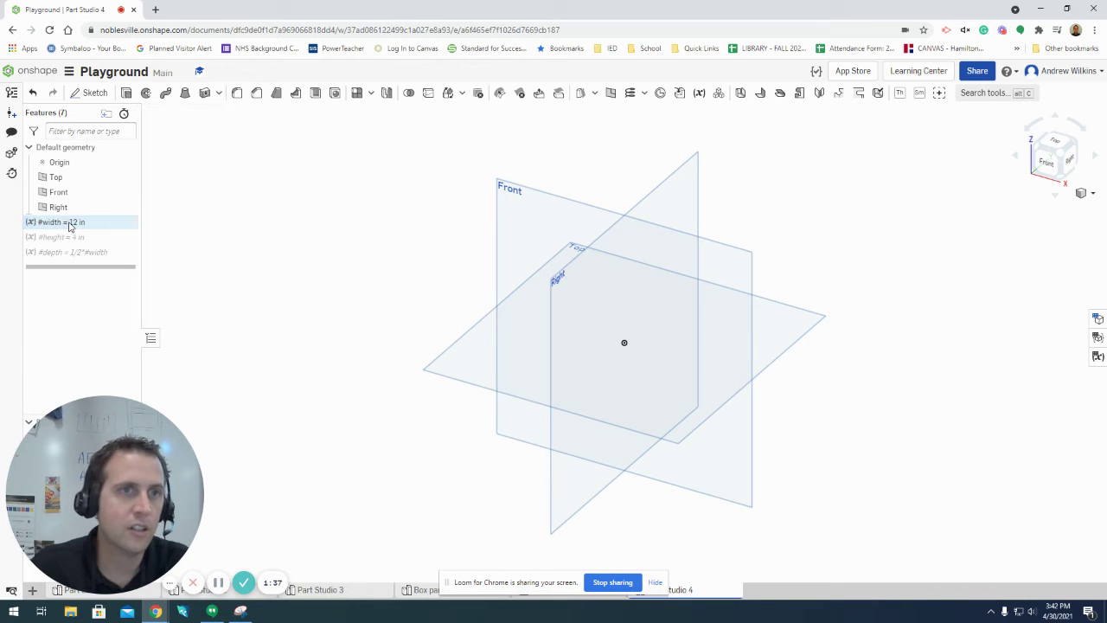
{"action": "key", "text": "Return"}
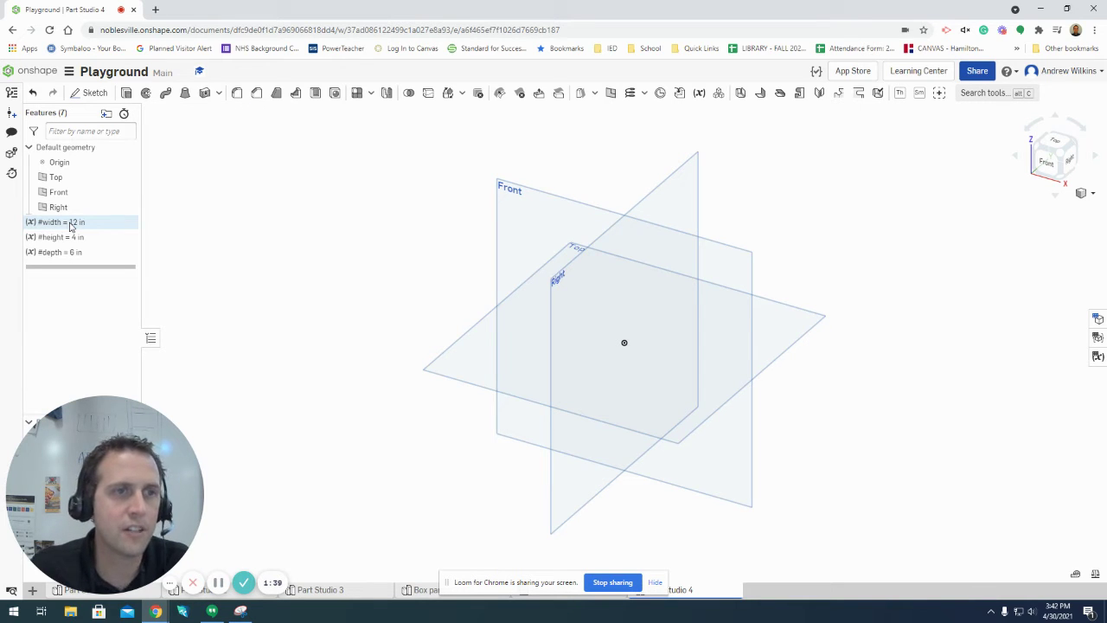
{"action": "double_click", "coordinate": [71, 223]}
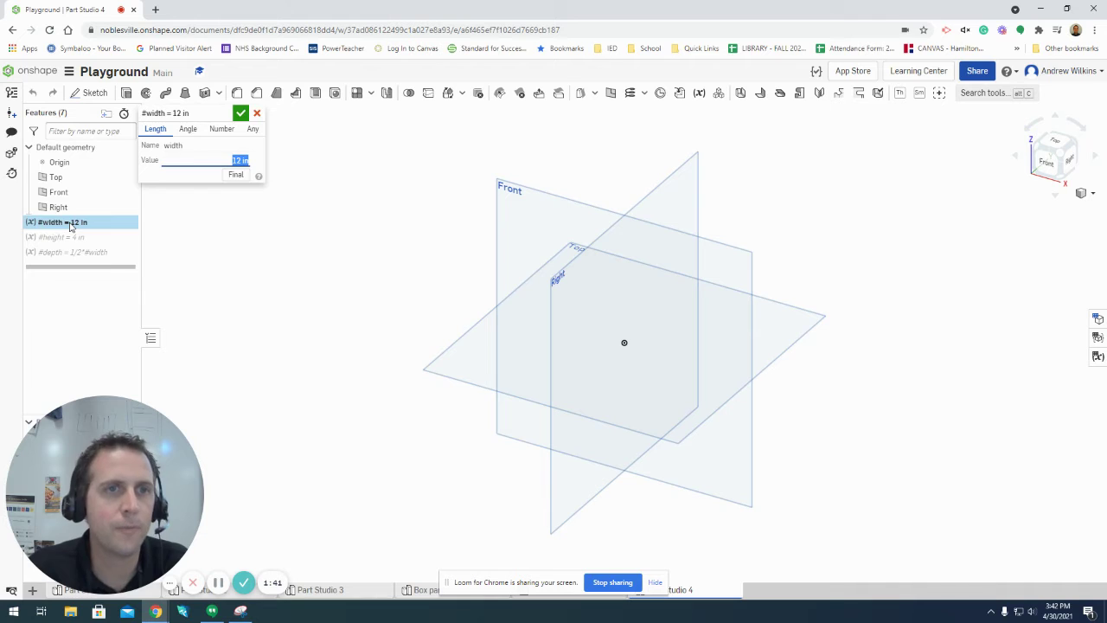
{"action": "type", "text": "6"}
{"action": "key", "text": "Return"}
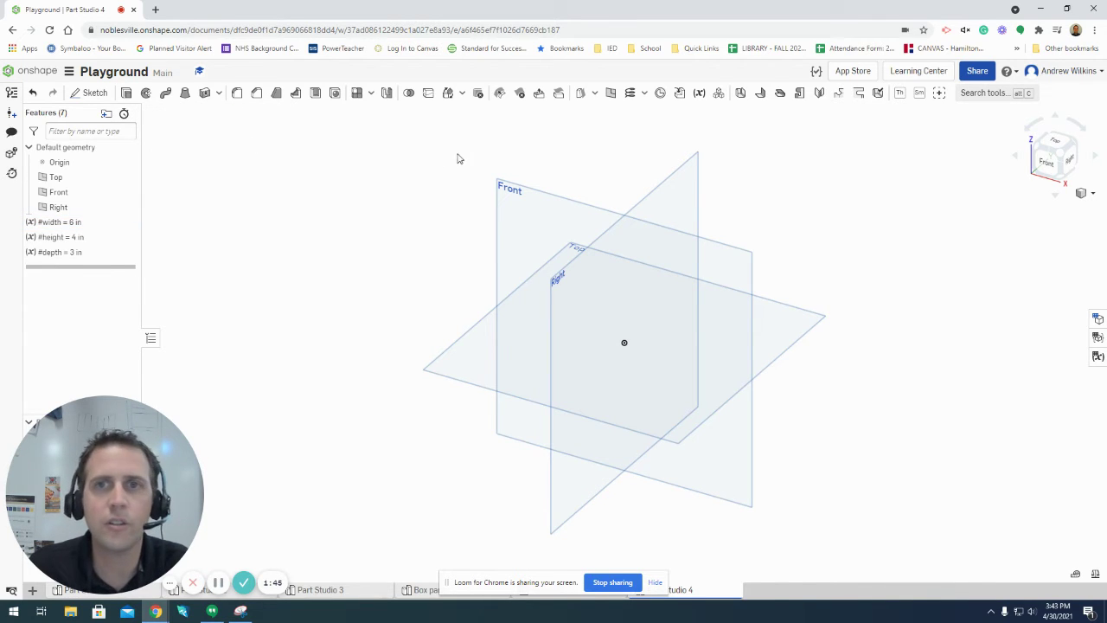
- On the Front plane, viewed normal, draw a center-point rectangle at the origin
{"action": "left_click", "coordinate": [88, 94]}
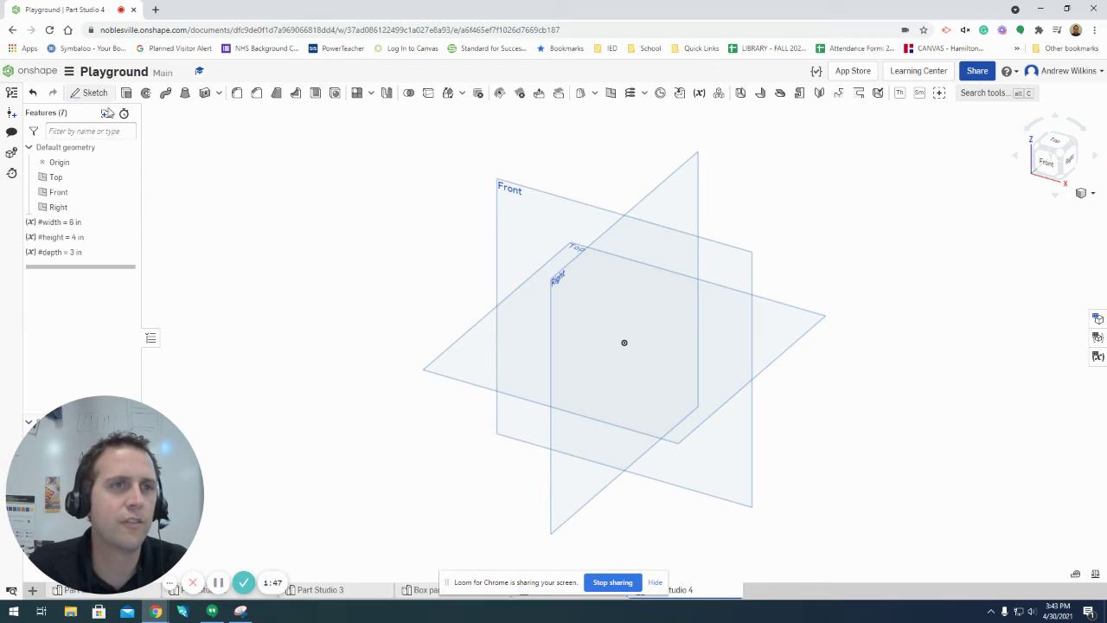
{"action": "left_click", "coordinate": [538, 228]}
{"action": "right_click", "coordinate": [538, 228]}
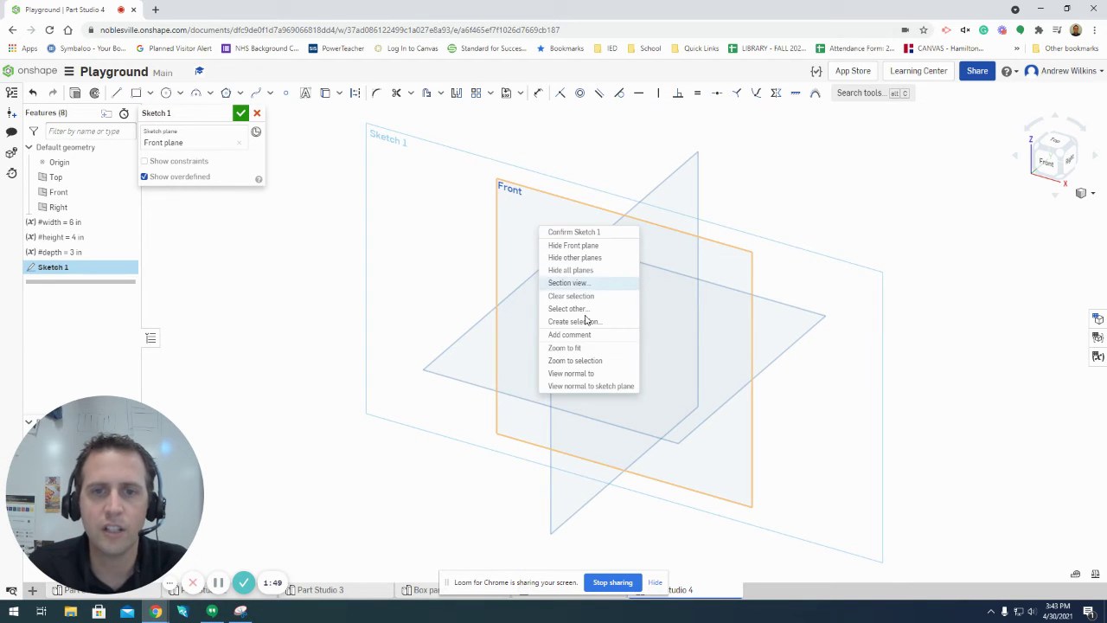
{"action": "left_click", "coordinate": [582, 389]}
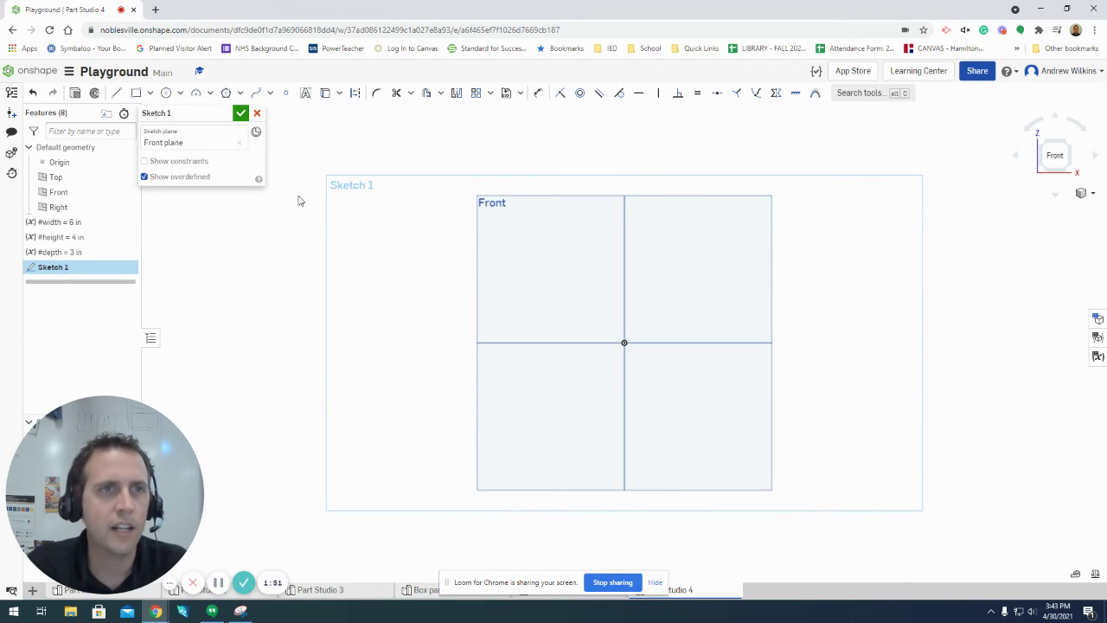
{"action": "left_click", "coordinate": [149, 97]}
{"action": "left_click", "coordinate": [166, 129]}
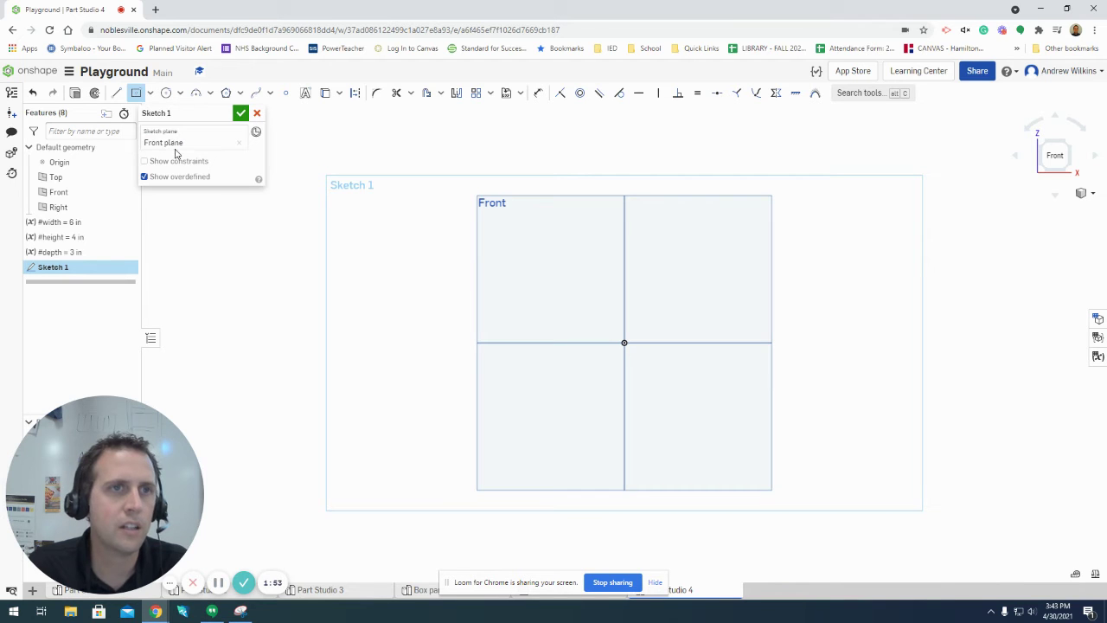
{"action": "left_click", "coordinate": [623, 342]}
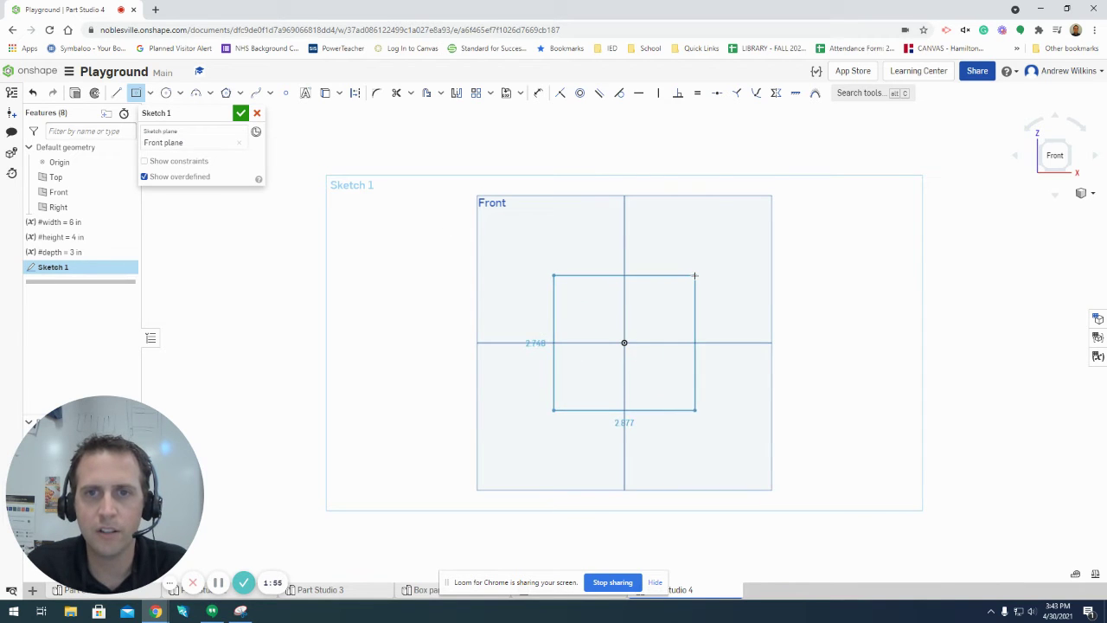
{"action": "left_click", "coordinate": [695, 276]}
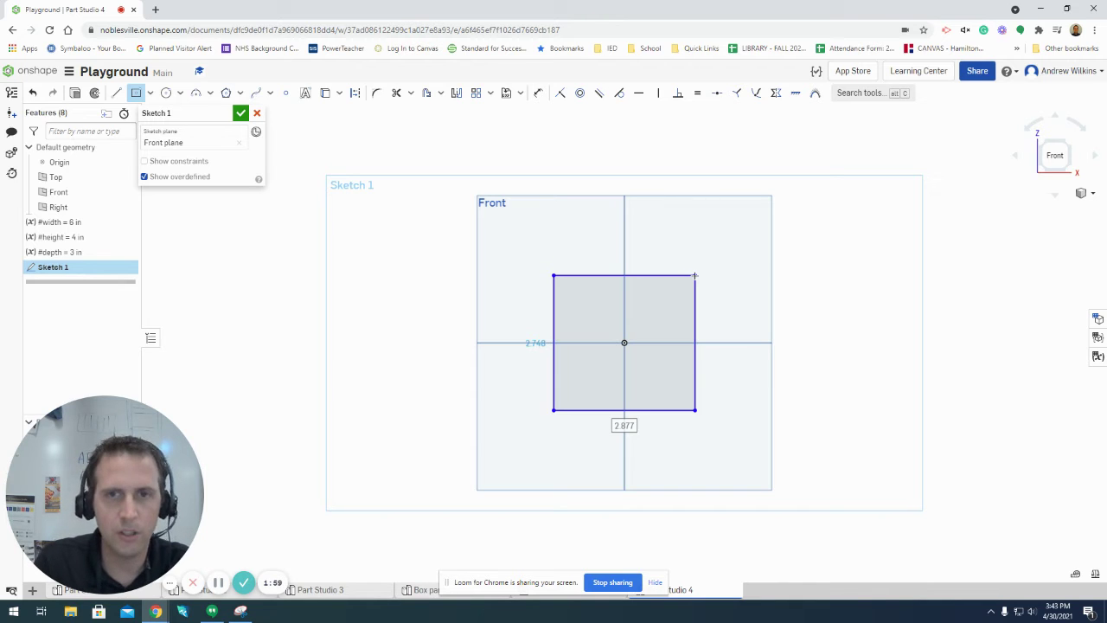
- Dimension the rectangle's width as #width and height as #height, then finish Sketch 1
{"action": "type", "text": "#w"}
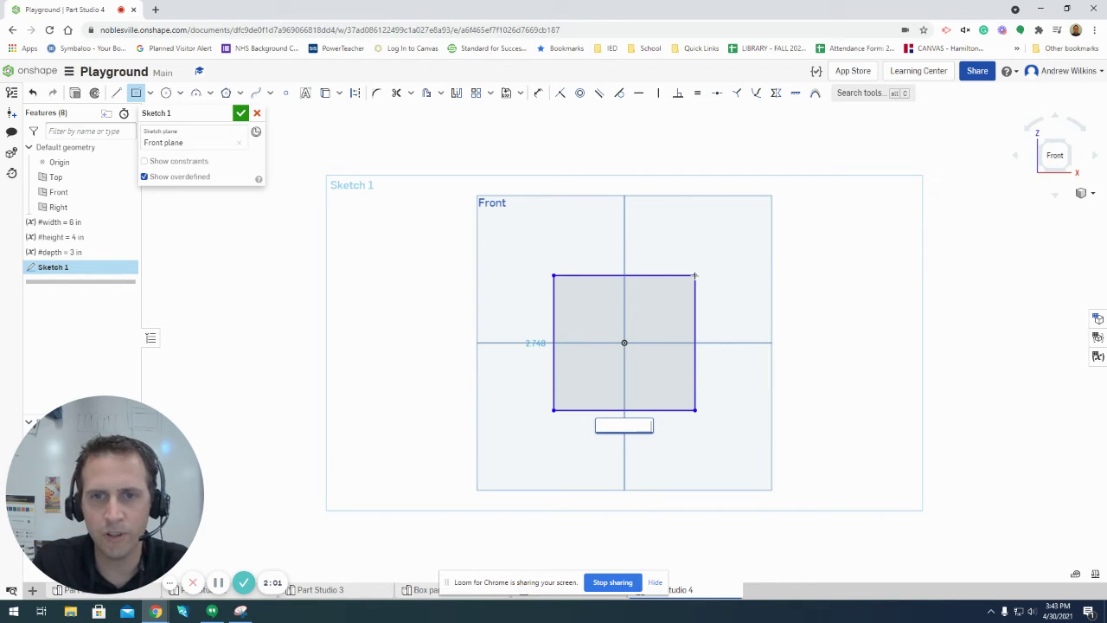
{"action": "key", "text": "Return"}
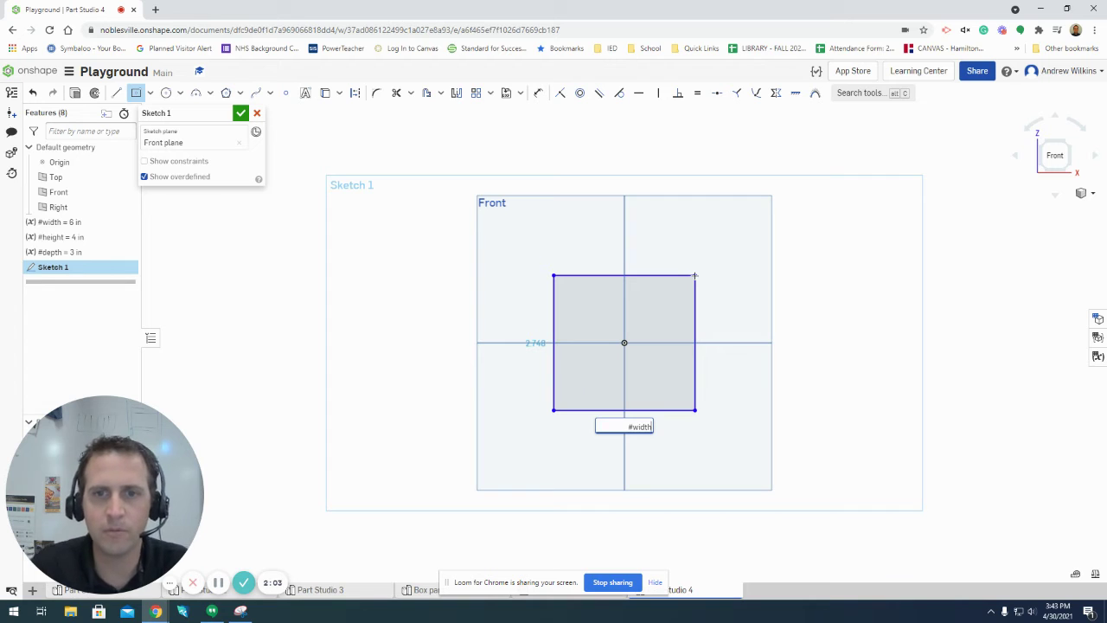
{"action": "key", "text": "Return"}
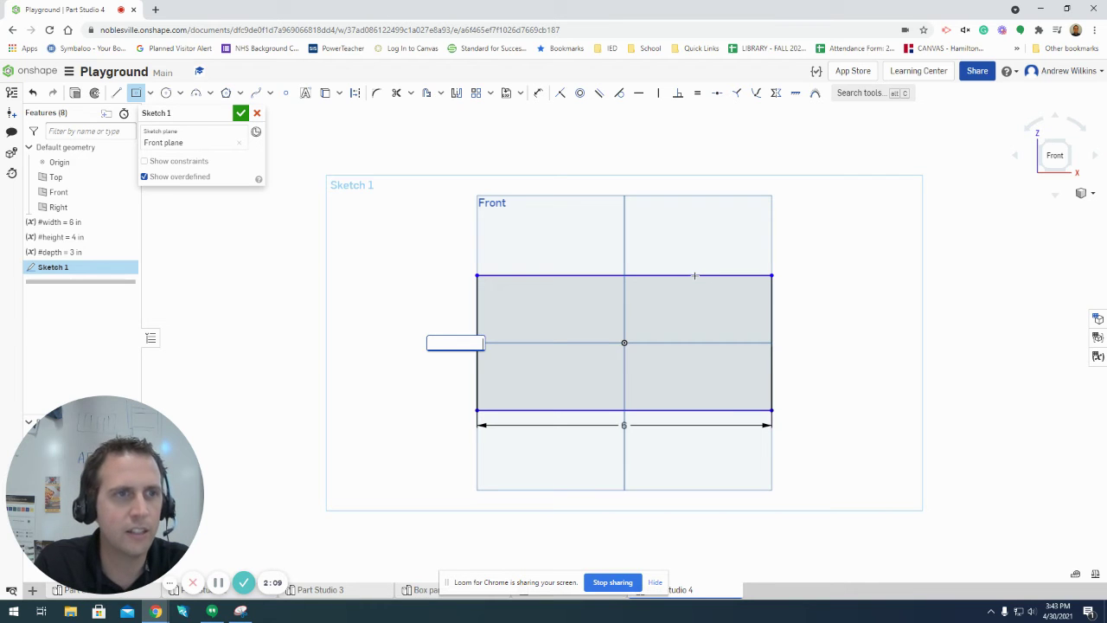
{"action": "type", "text": "he"}
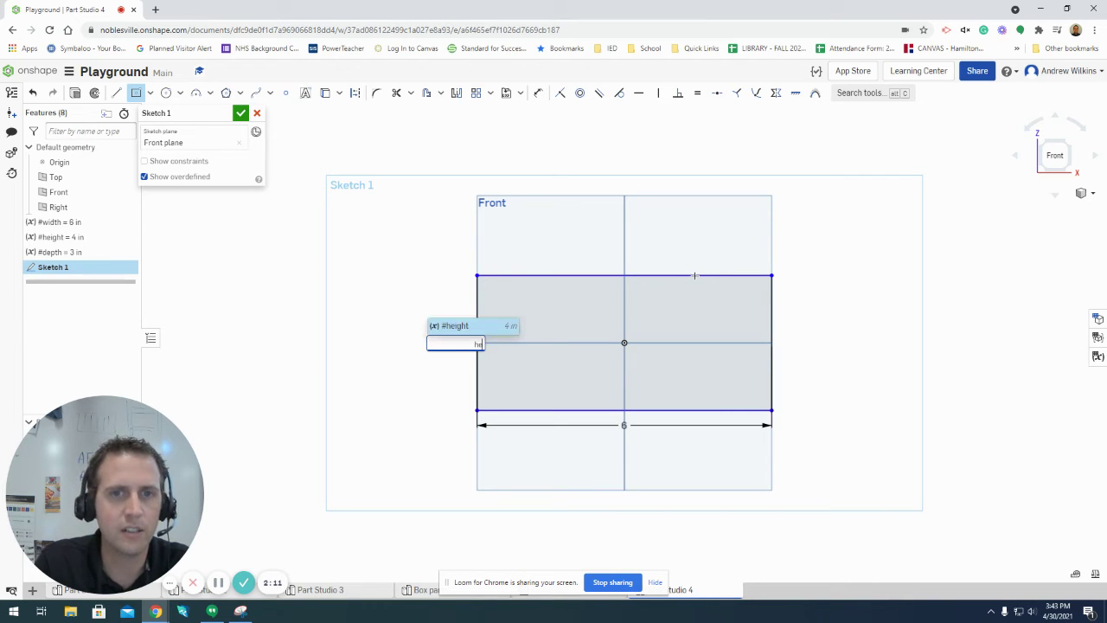
{"action": "key", "text": "Return"}
{"action": "key", "text": "Return"}
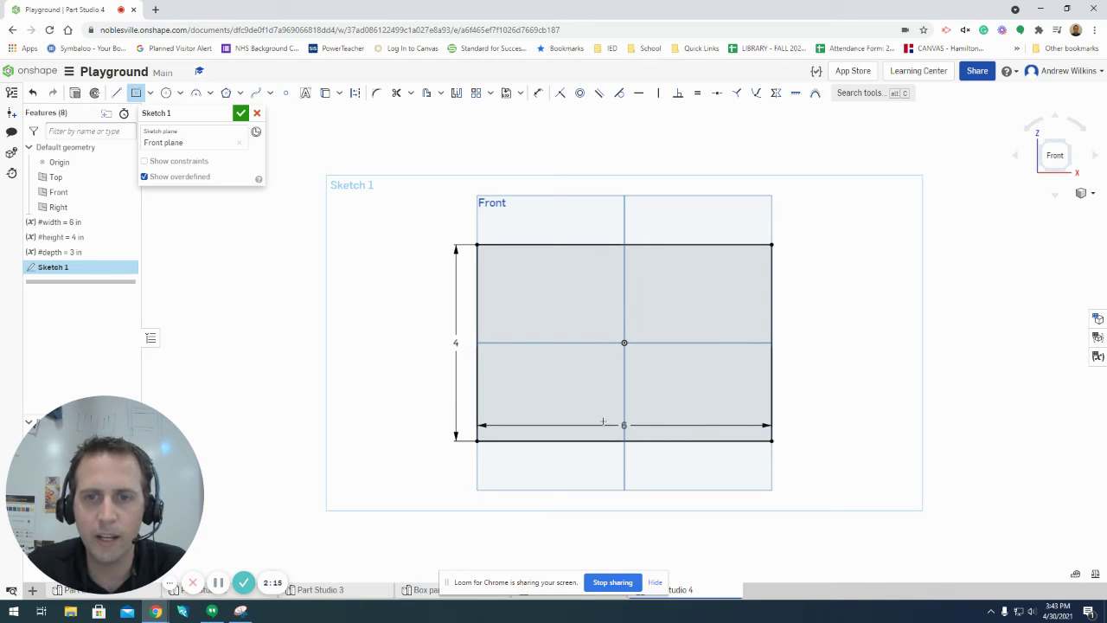
{"action": "key", "text": "Escape"}
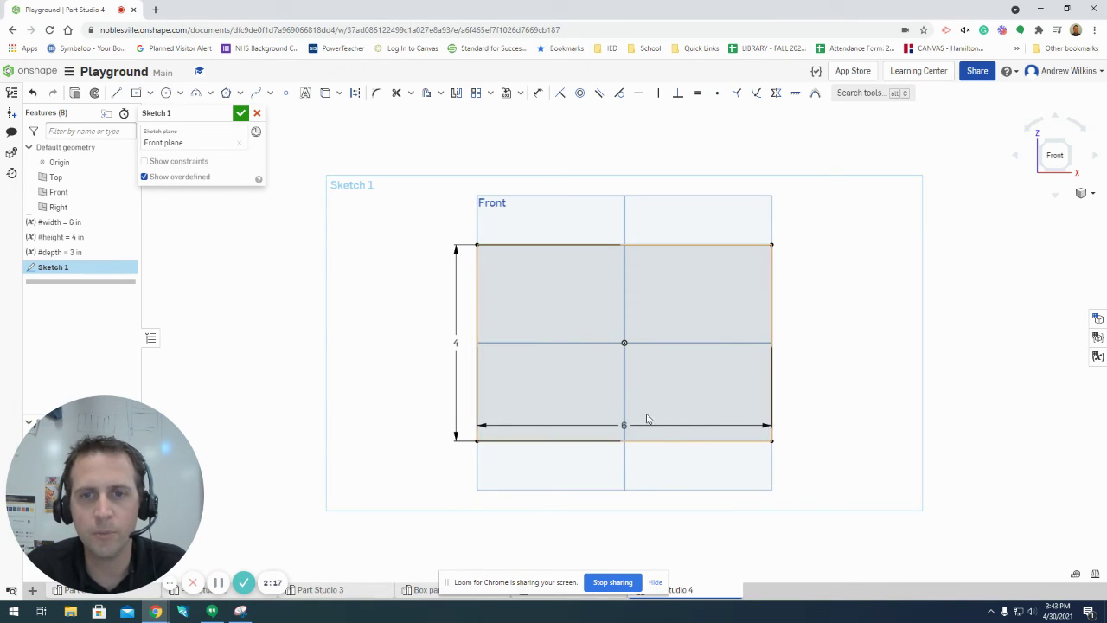
{"action": "left_click_drag", "start_coordinate": [622, 423], "coordinate": [631, 477]}
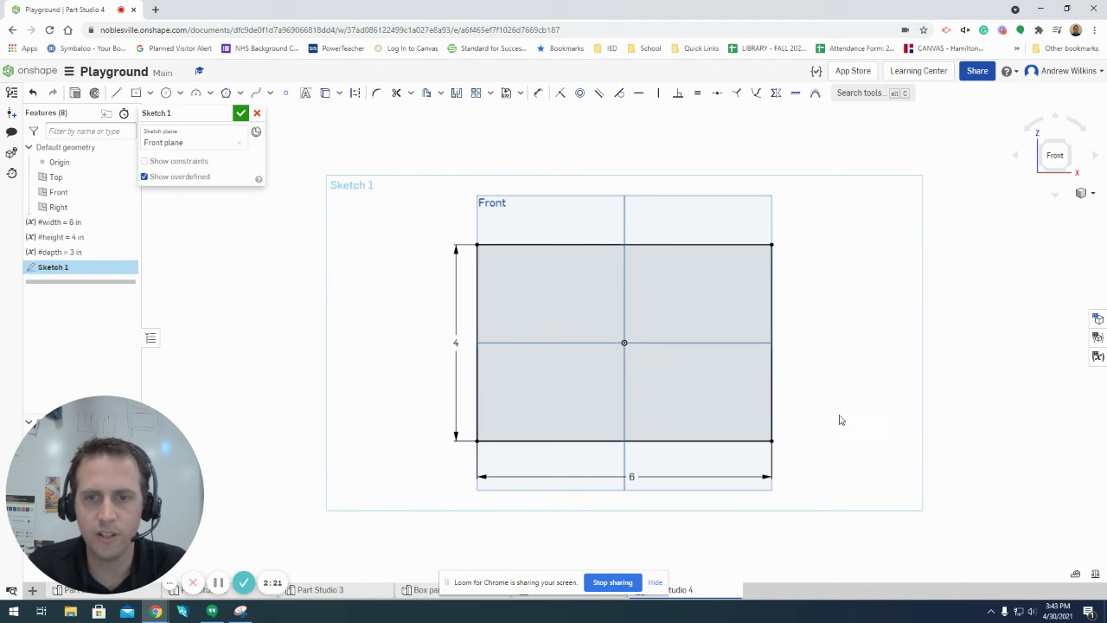
{"action": "left_click", "coordinate": [656, 581]}
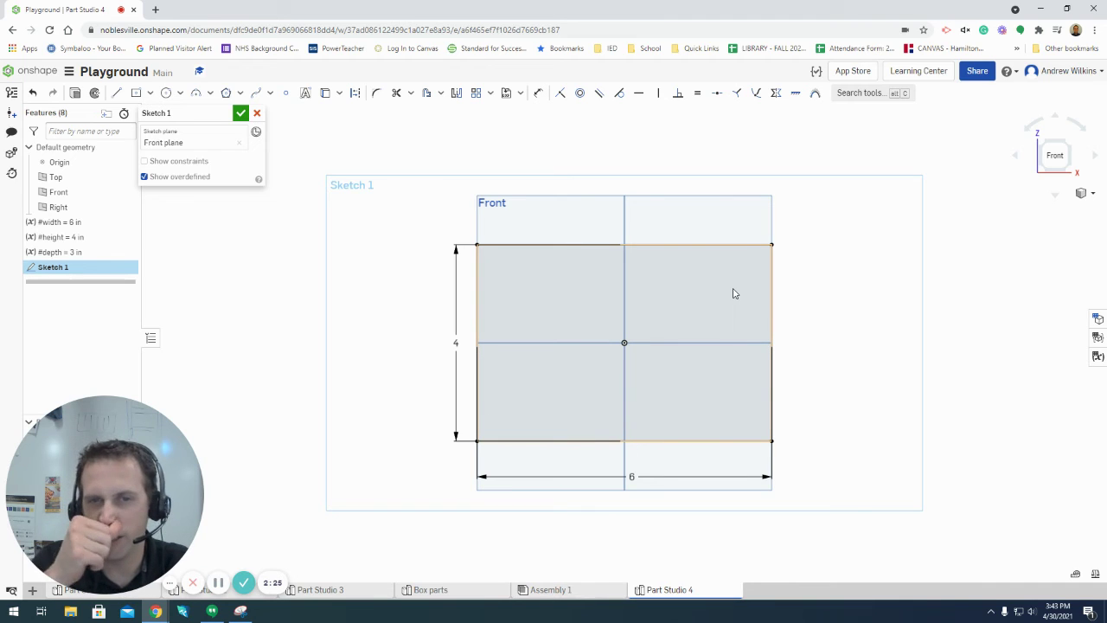
{"action": "left_click", "coordinate": [239, 116]}
- Extrude Sketch 1 by #depth (3 in) into a 6×4×3 box
{"action": "right_click_drag", "start_coordinate": [390, 274], "coordinate": [411, 278]}
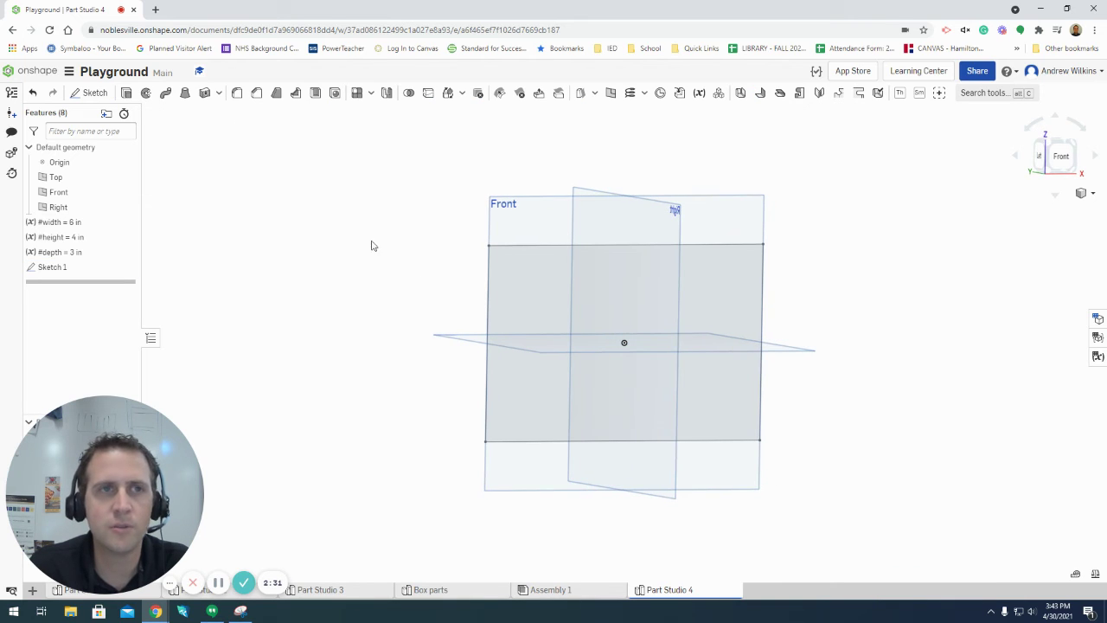
{"action": "left_click", "coordinate": [126, 92]}
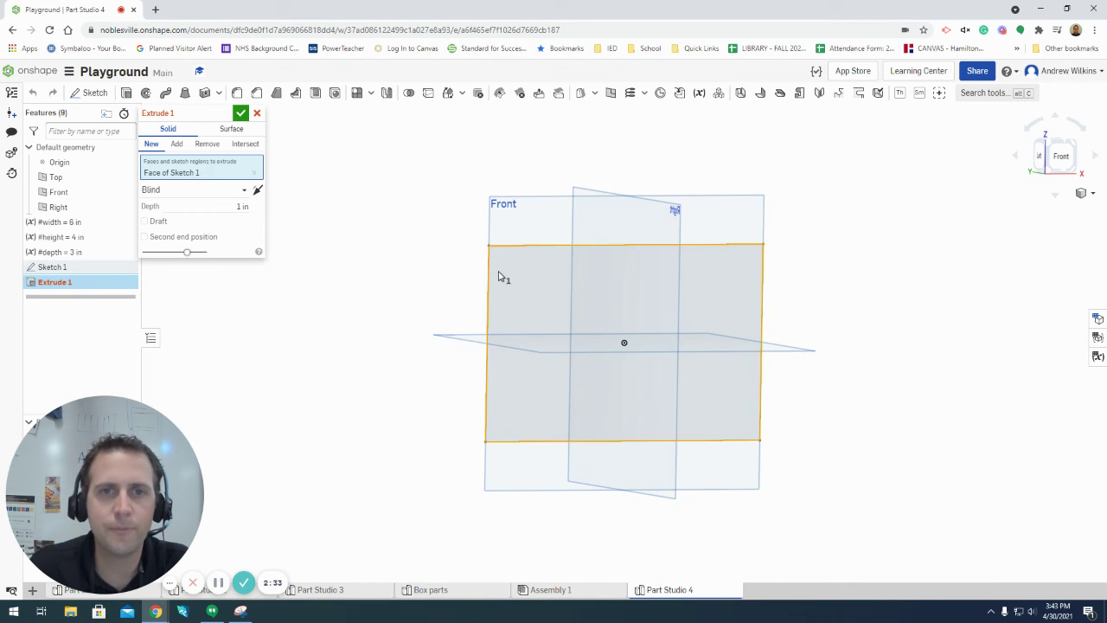
{"action": "left_click", "coordinate": [238, 205]}
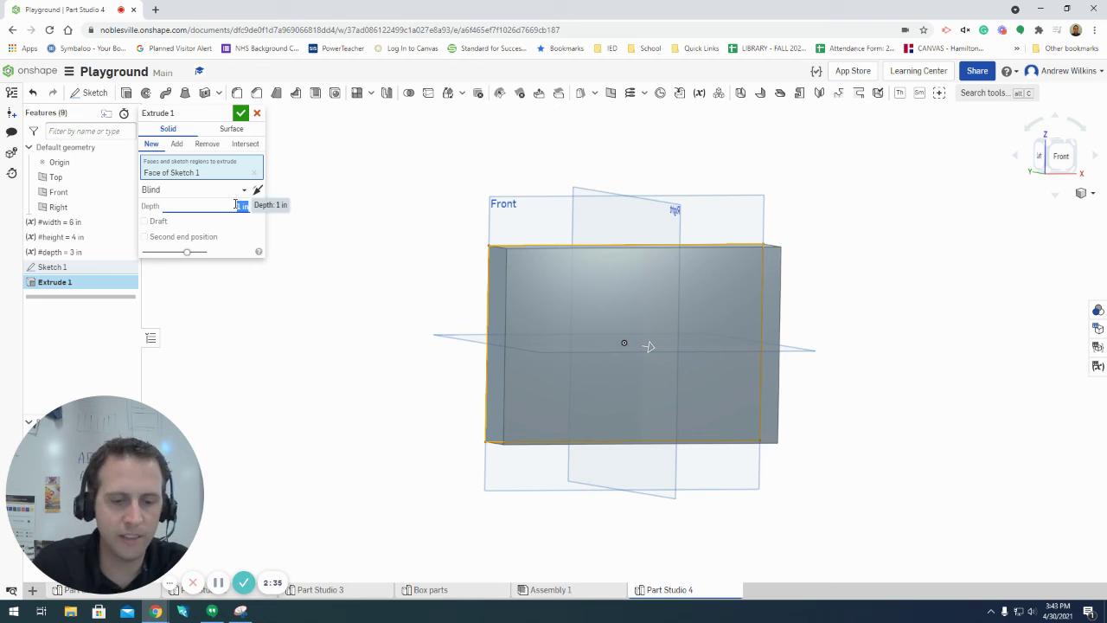
{"action": "type", "text": "#de"}
{"action": "key", "text": "Return"}
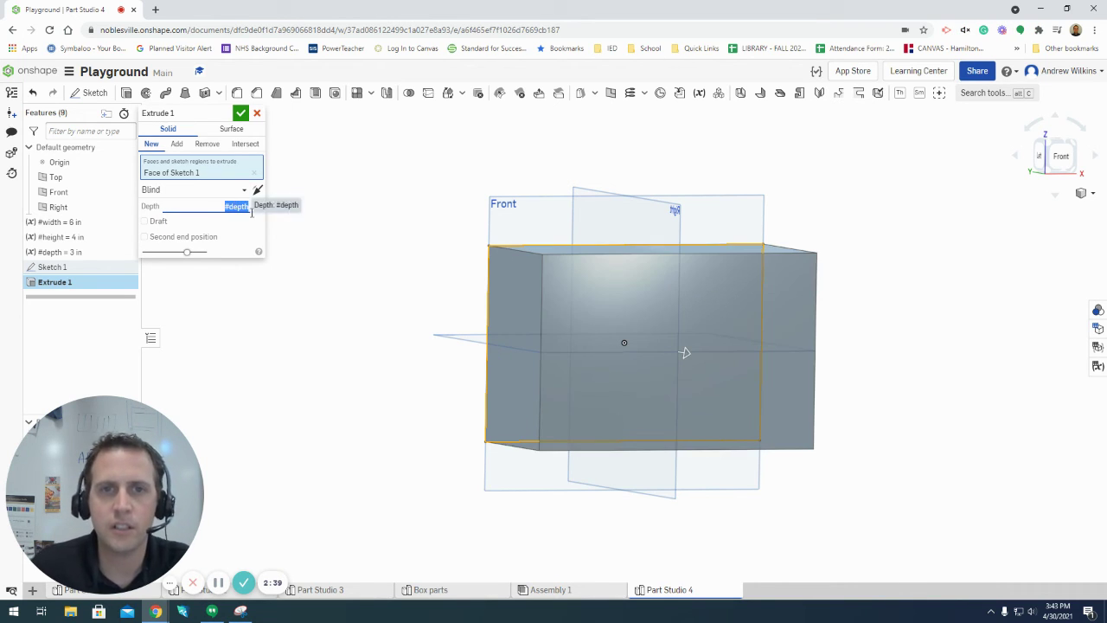
{"action": "right_click_drag", "start_coordinate": [392, 318], "coordinate": [364, 282]}
{"action": "key", "text": "Return"}
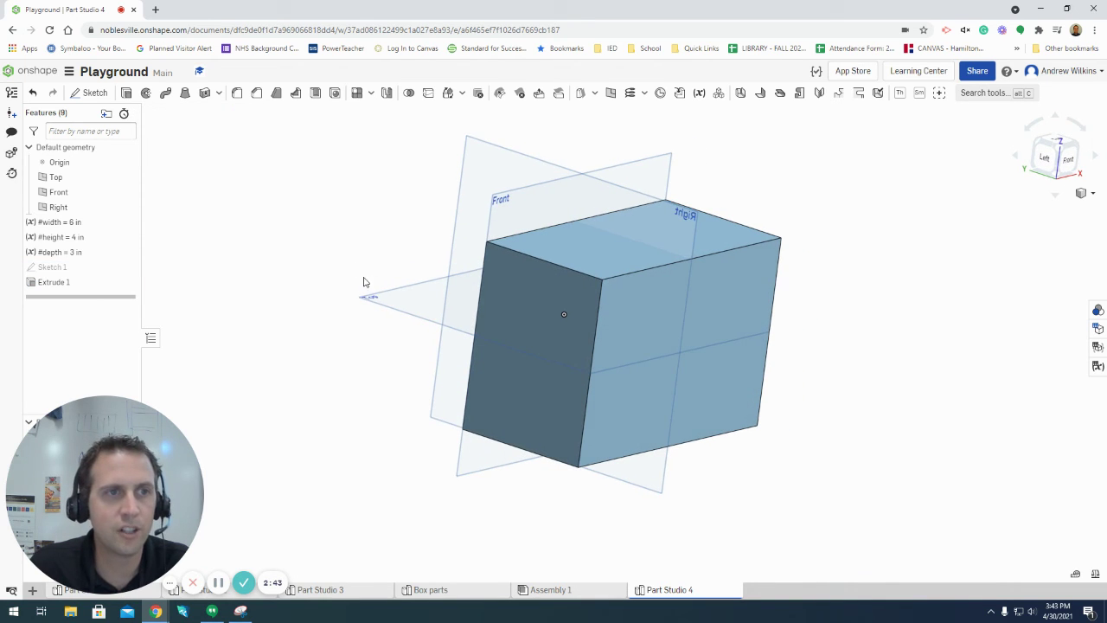
- Set the width variable to 12 in and the height variable to 8 in
{"action": "double_click", "coordinate": [76, 224]}
{"action": "type", "text": "12"}
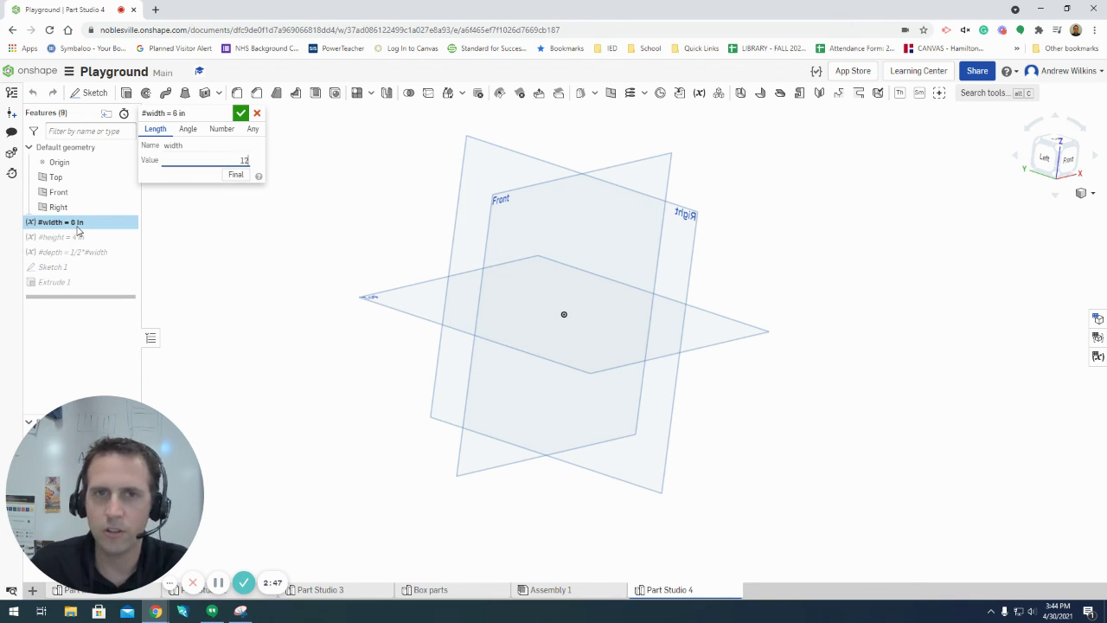
{"action": "key", "text": "Return"}
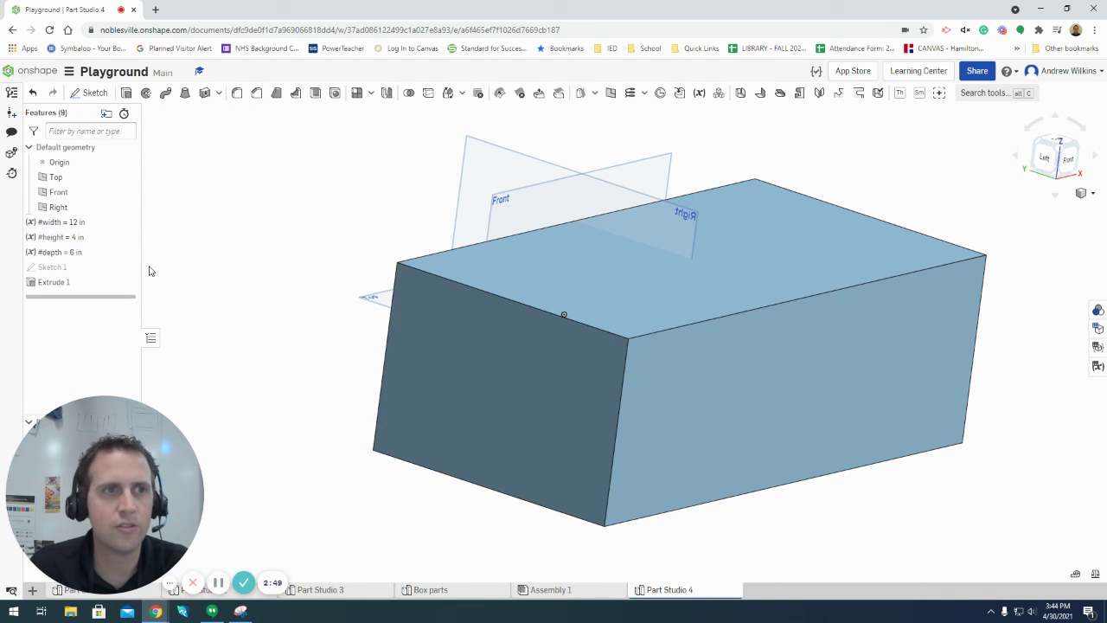
{"action": "left_click", "coordinate": [83, 239]}
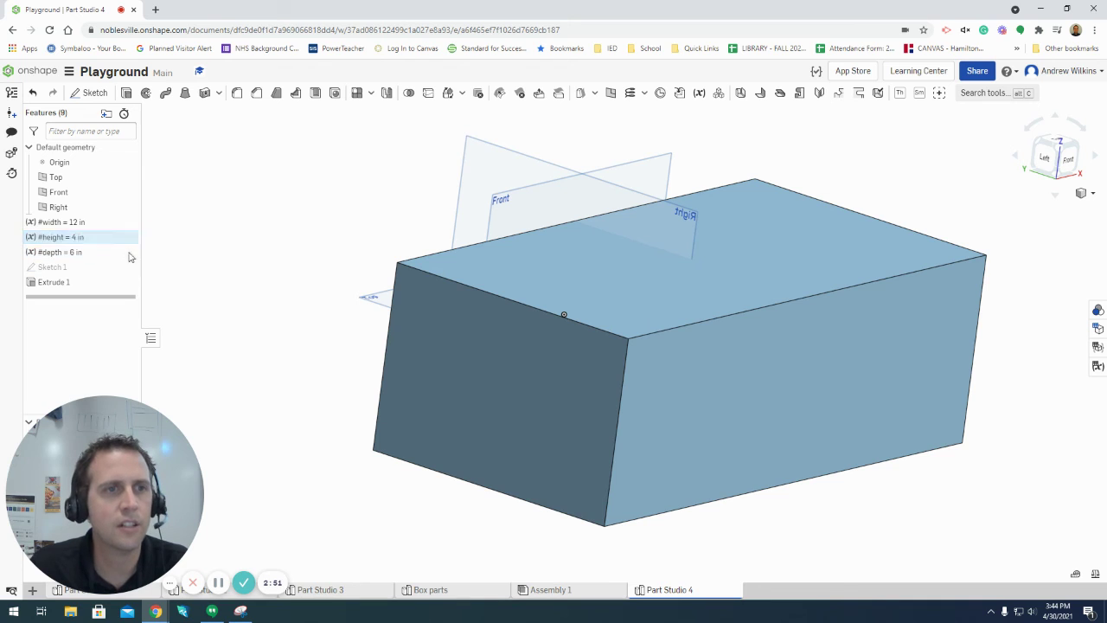
{"action": "type", "text": "8"}
{"action": "key", "text": "Return"}
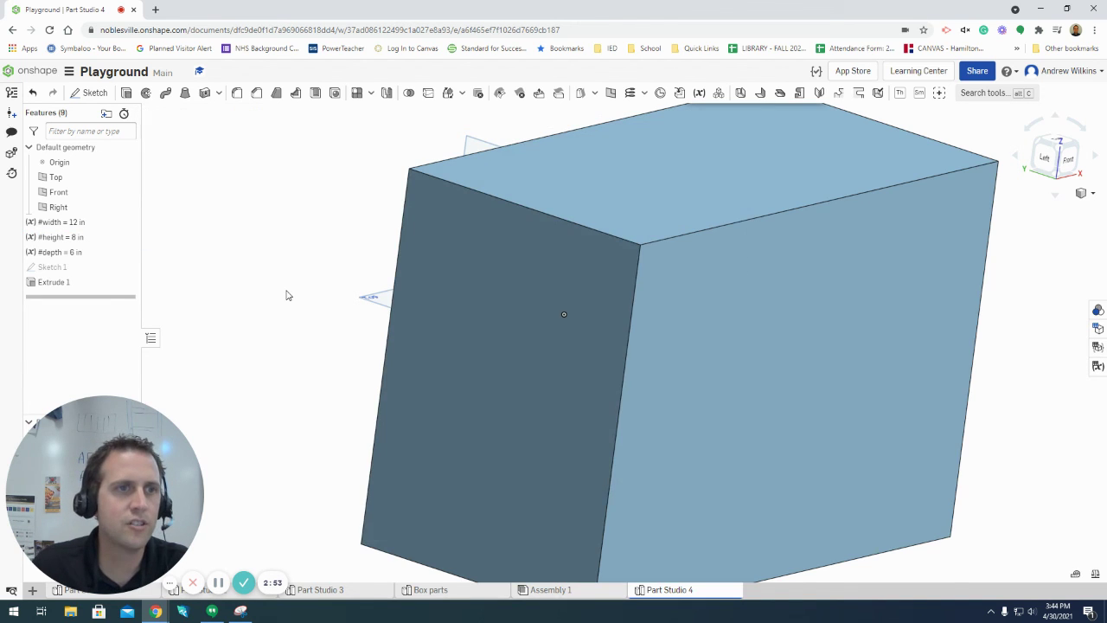
- Change width to 2 in, leaving a 2×8×1 bar, and view it from the front
{"action": "scroll", "coordinate": [812, 410], "scroll_direction": "down", "scroll_amount": 5}
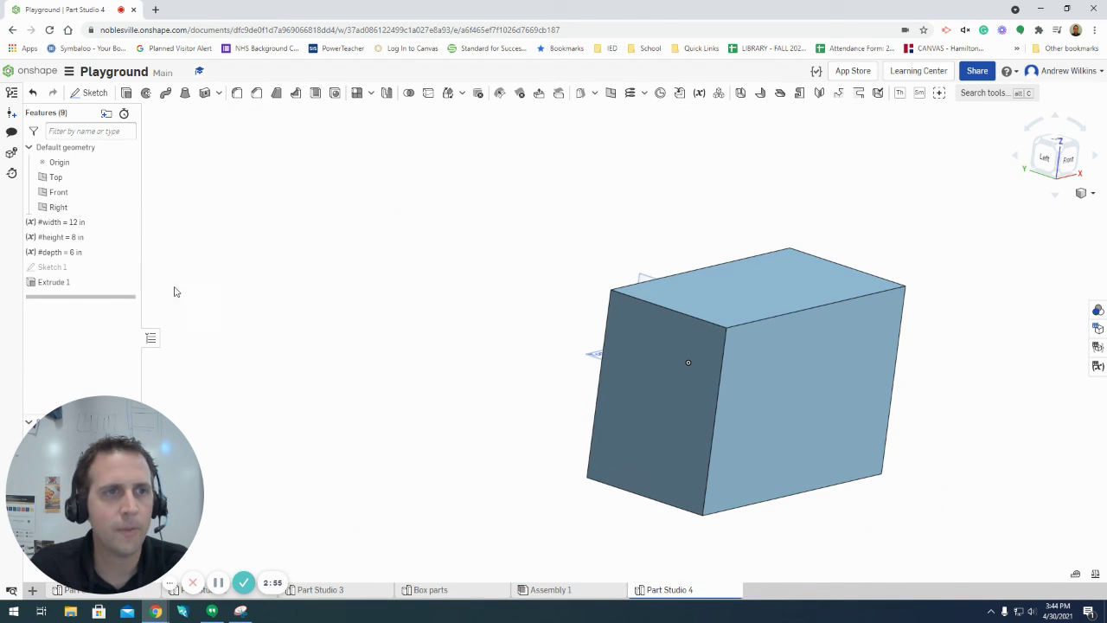
{"action": "double_click", "coordinate": [69, 221]}
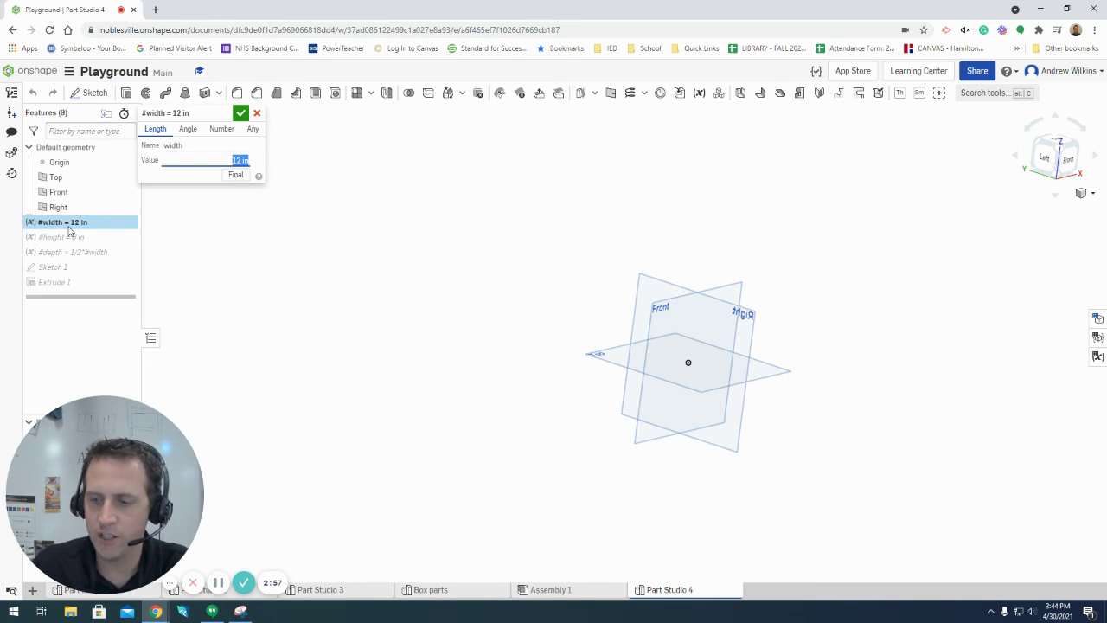
{"action": "type", "text": "2"}
{"action": "key", "text": "Return"}
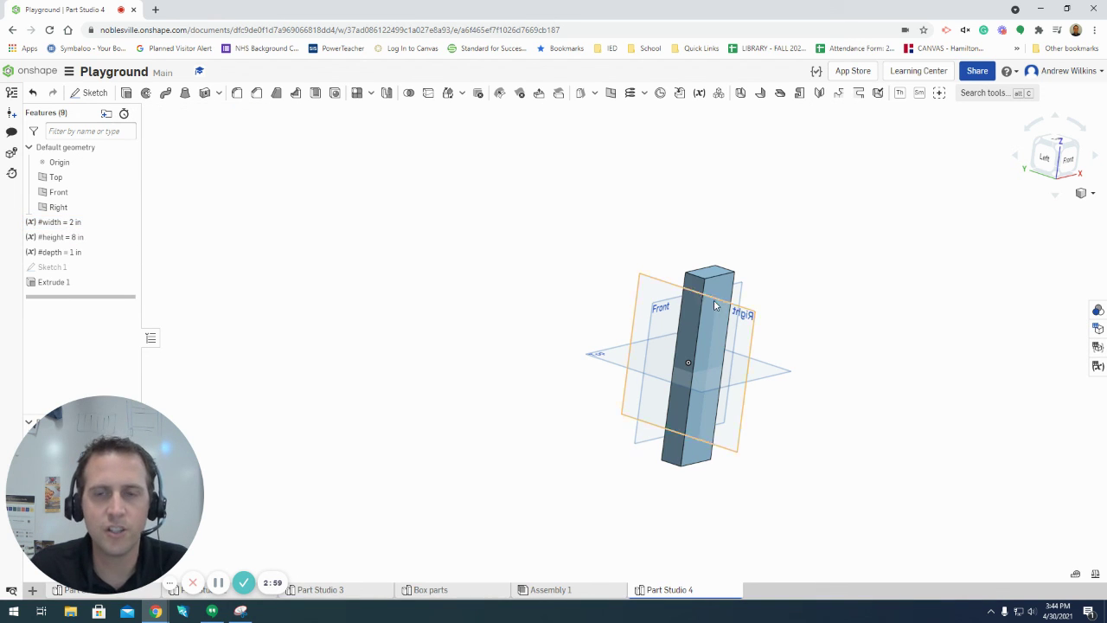
{"action": "right_click_drag", "start_coordinate": [791, 352], "coordinate": [753, 299]}
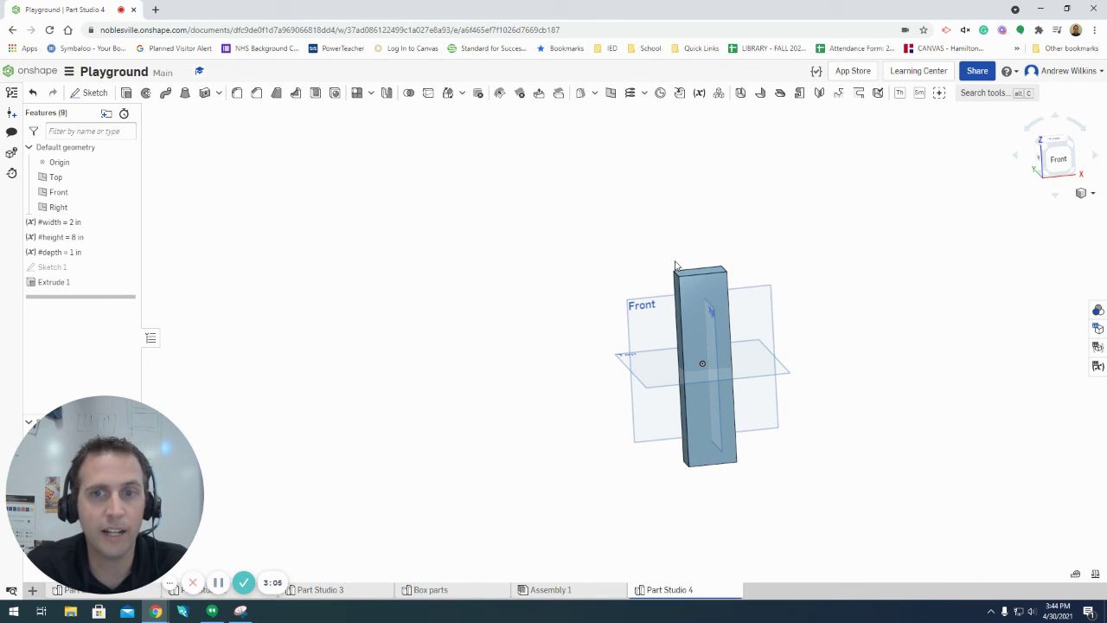